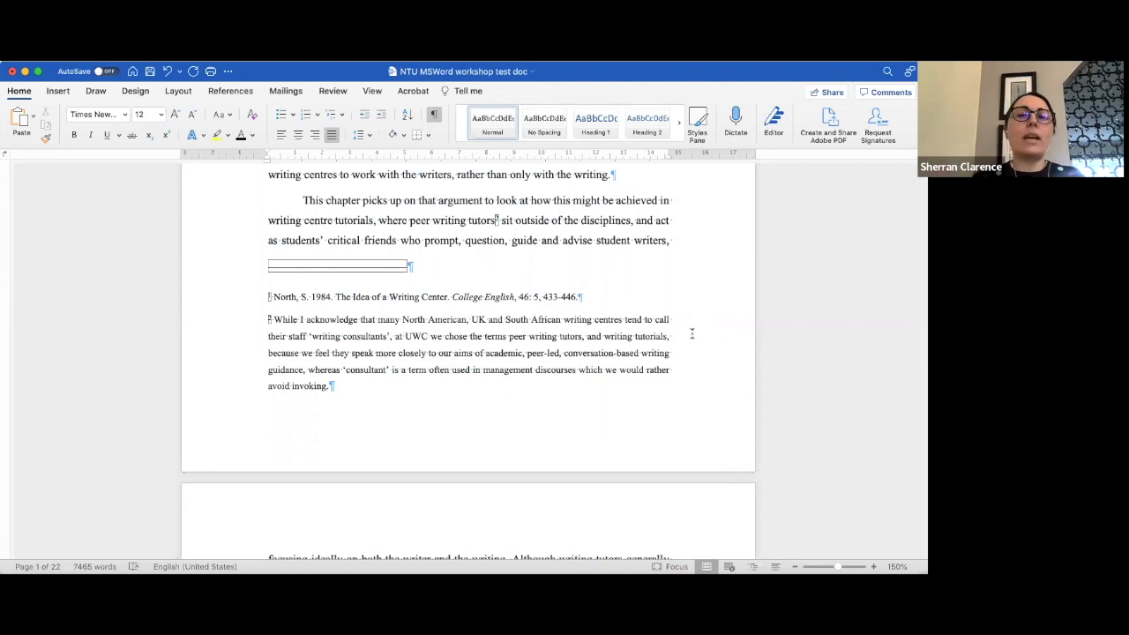
- Scroll through the document from the chapter opening to the end of the references and back
scroll(689, 431, up, 3)
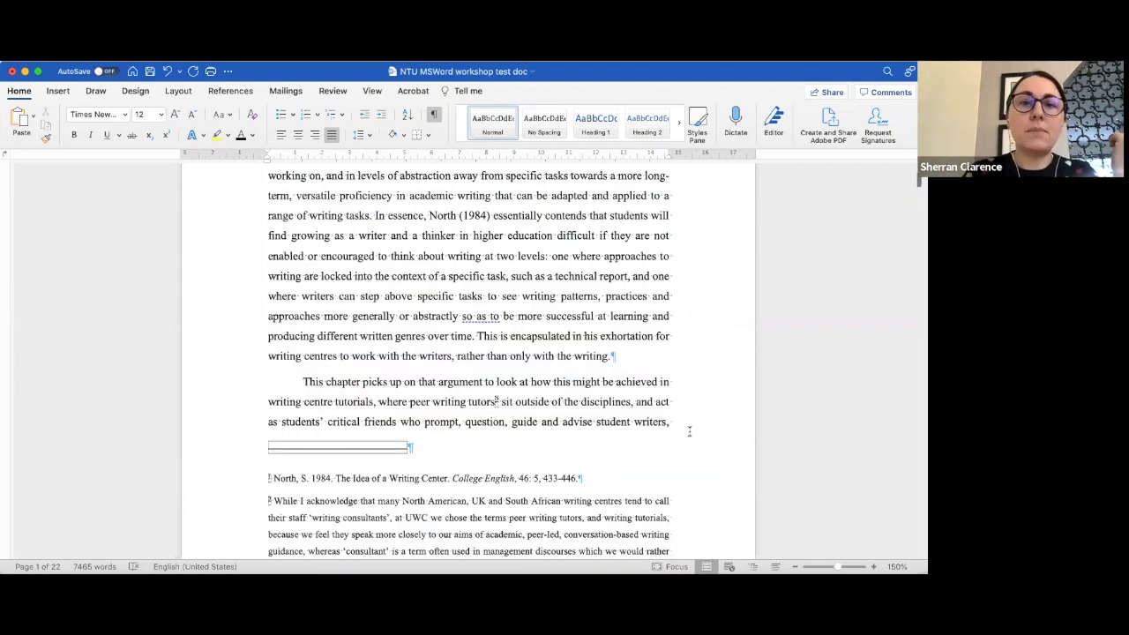
scroll(390, 262, up, 5)
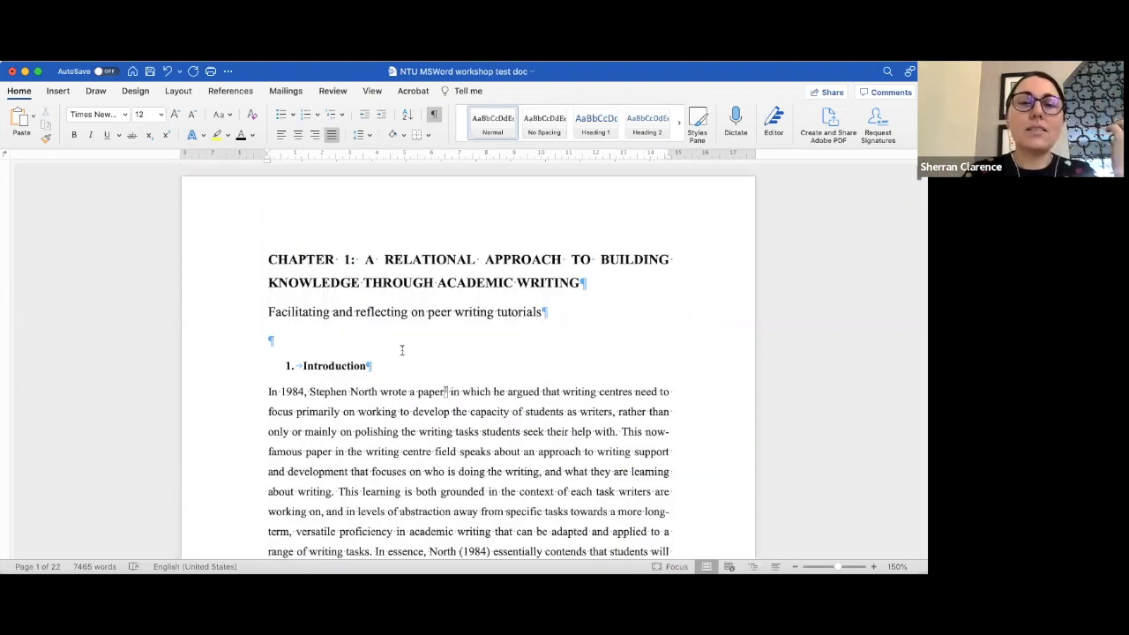
scroll(401, 350, down, 10)
scroll(401, 350, down, 10)
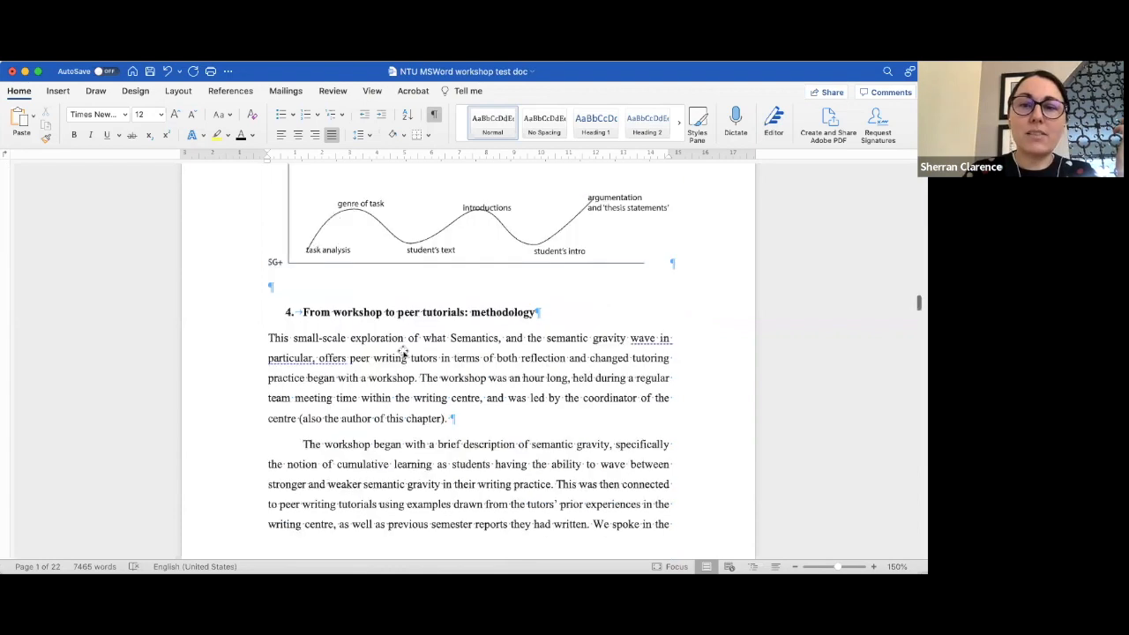
scroll(401, 350, down, 15)
scroll(401, 350, down, 10)
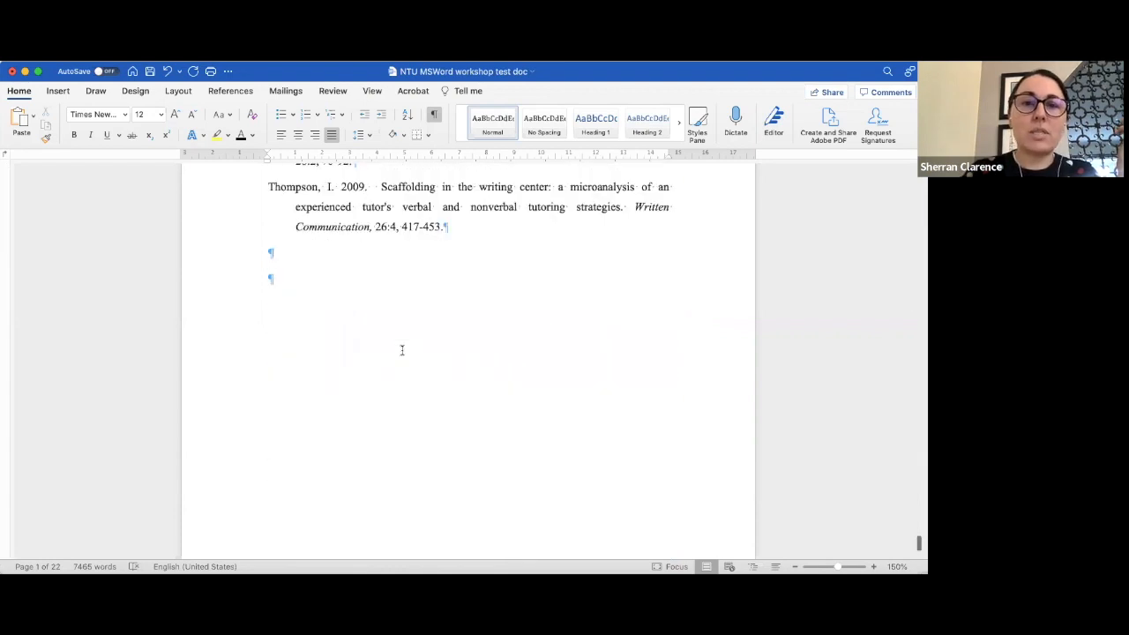
scroll(401, 350, up, 15)
scroll(401, 350, up, 10)
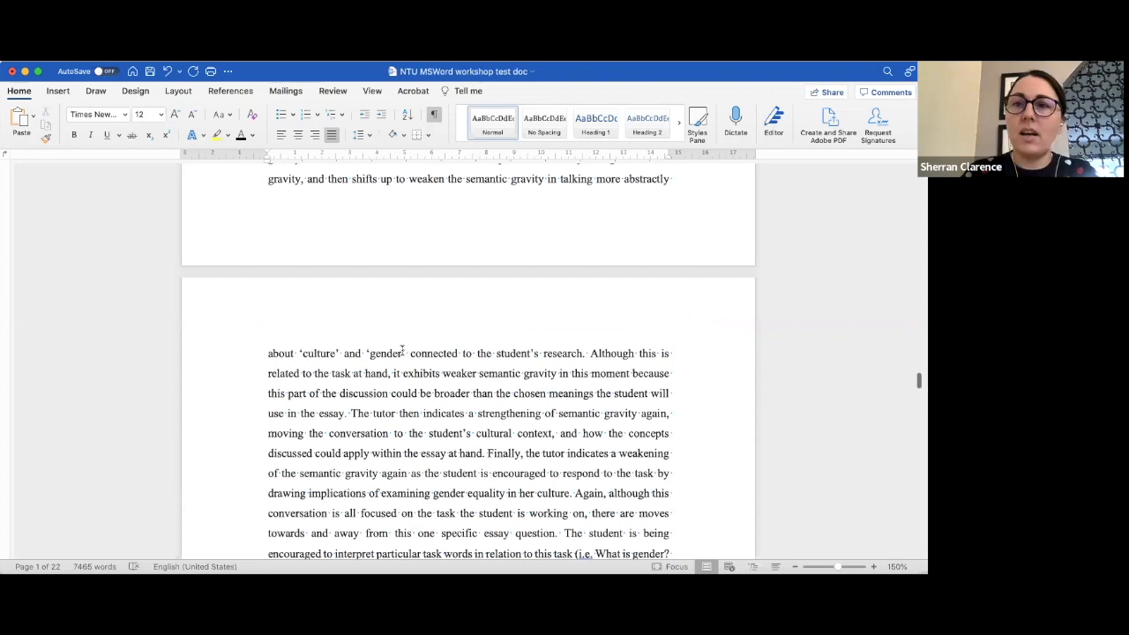
scroll(390, 257, up, 20)
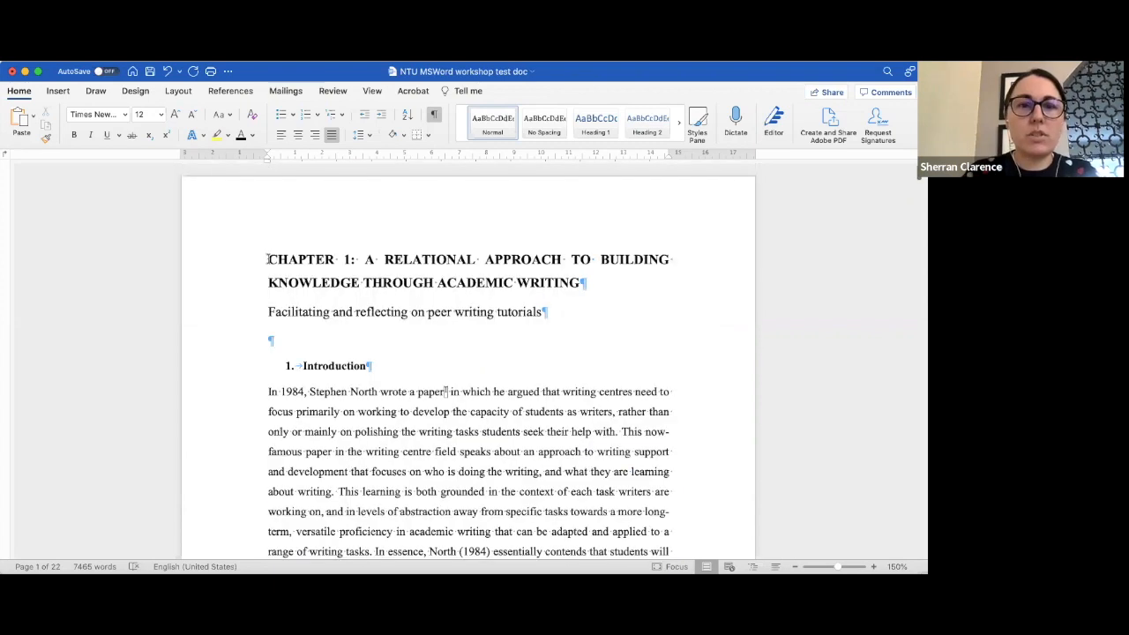
- Select and copy the chapter title, subtitle, Introduction heading and the first lines of its opening paragraph
drag(268, 258, 503, 395)
drag(572, 431, 669, 409)
scroll(535, 392, down, 10)
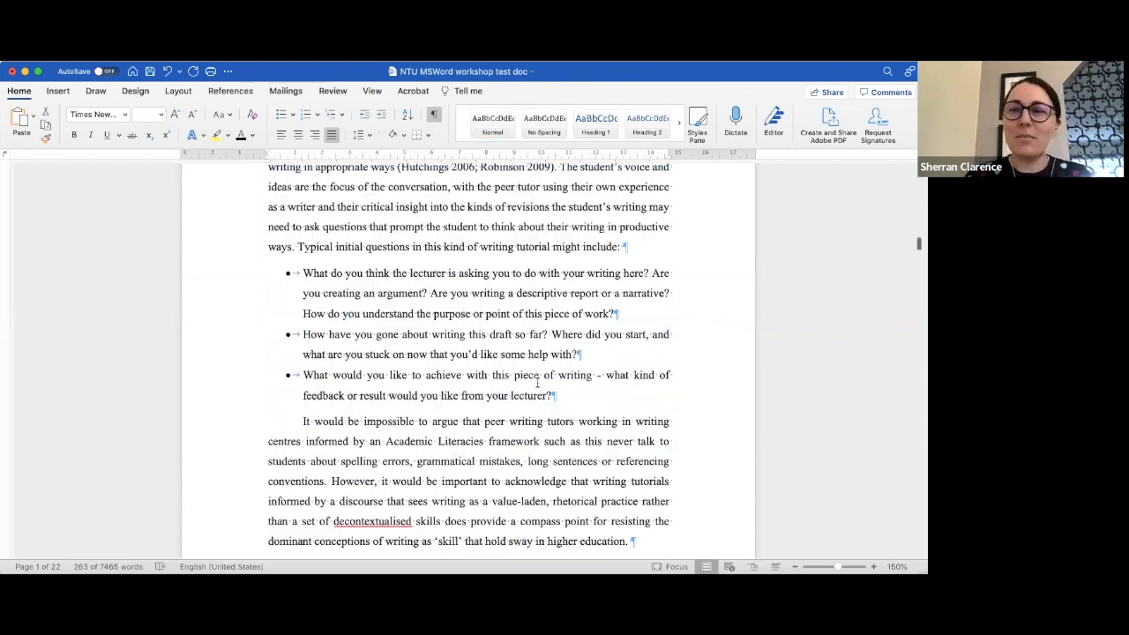
scroll(536, 381, down, 20)
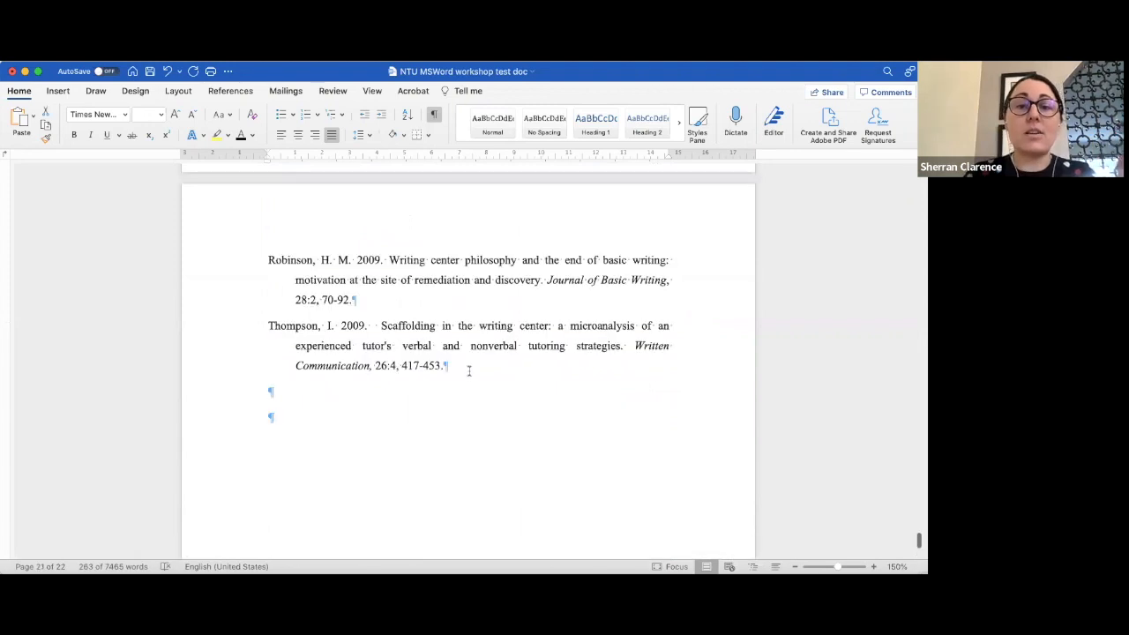
- Add blank paragraphs after the last reference and paste the copied chapter opening there
click(468, 370)
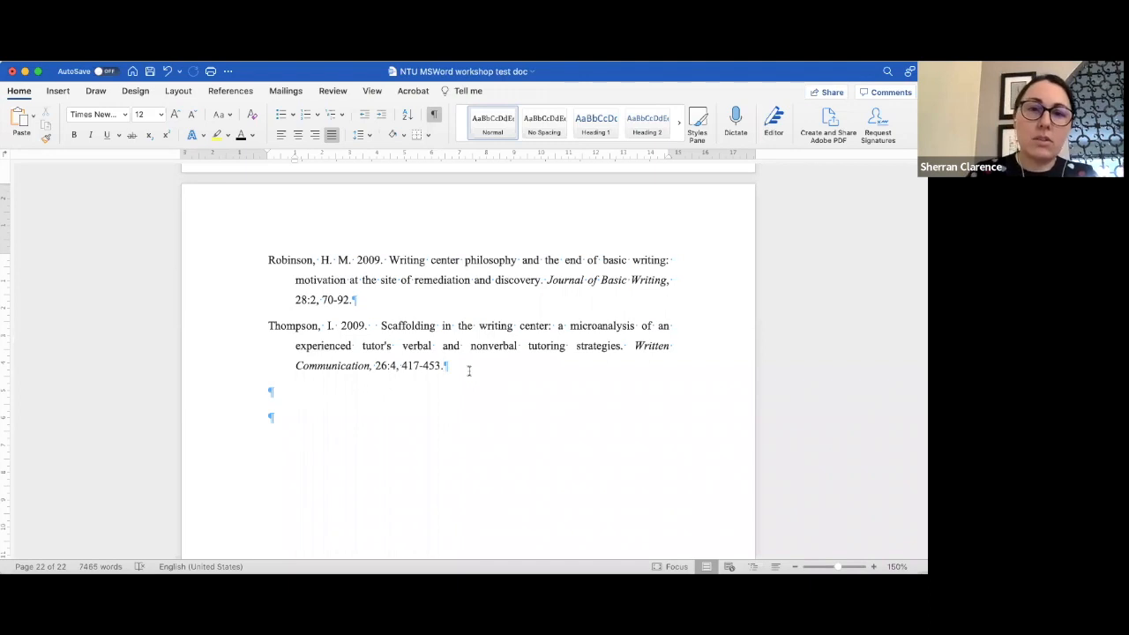
key(Return)
key(Return)
key(Return)
key(Return)
key(Return)
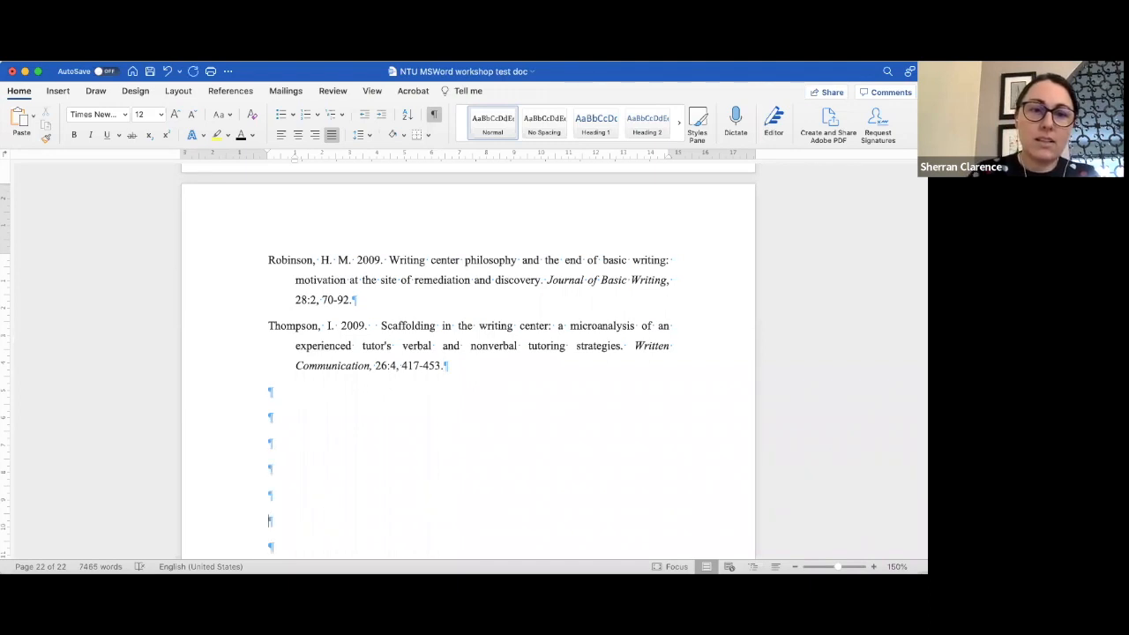
key(Return)
key(Return)
key(Return)
key(Return)
key(Return)
key(Return)
key(Return)
key(Return)
key(Return)
key(Return)
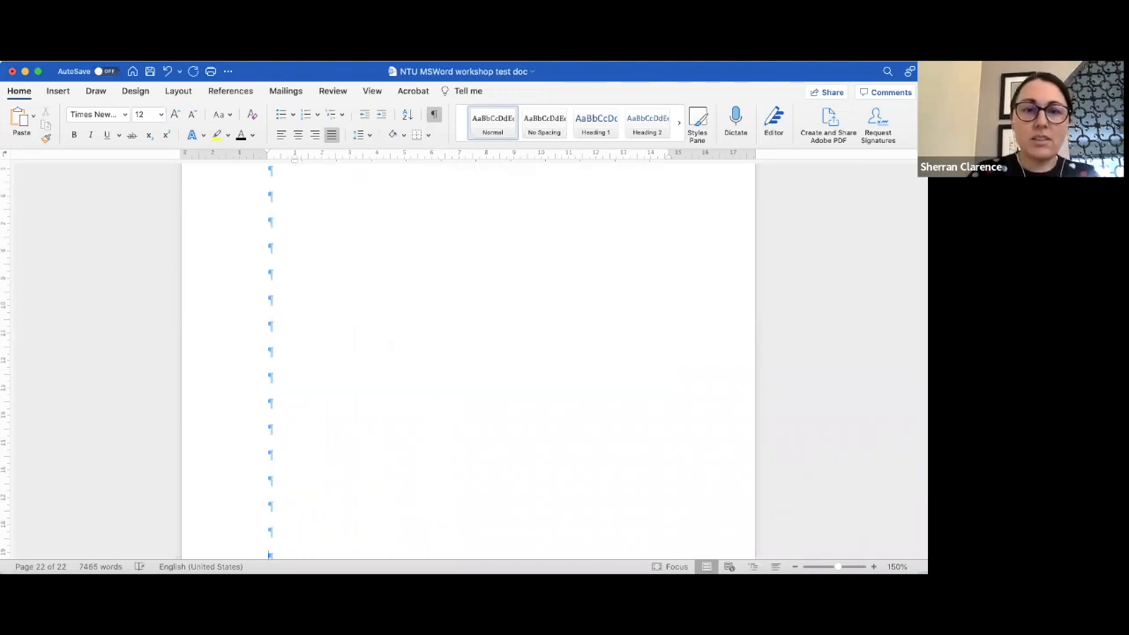
key(Return)
key(Return)
key(Return)
key(Return)
click(317, 473)
key(super+v)
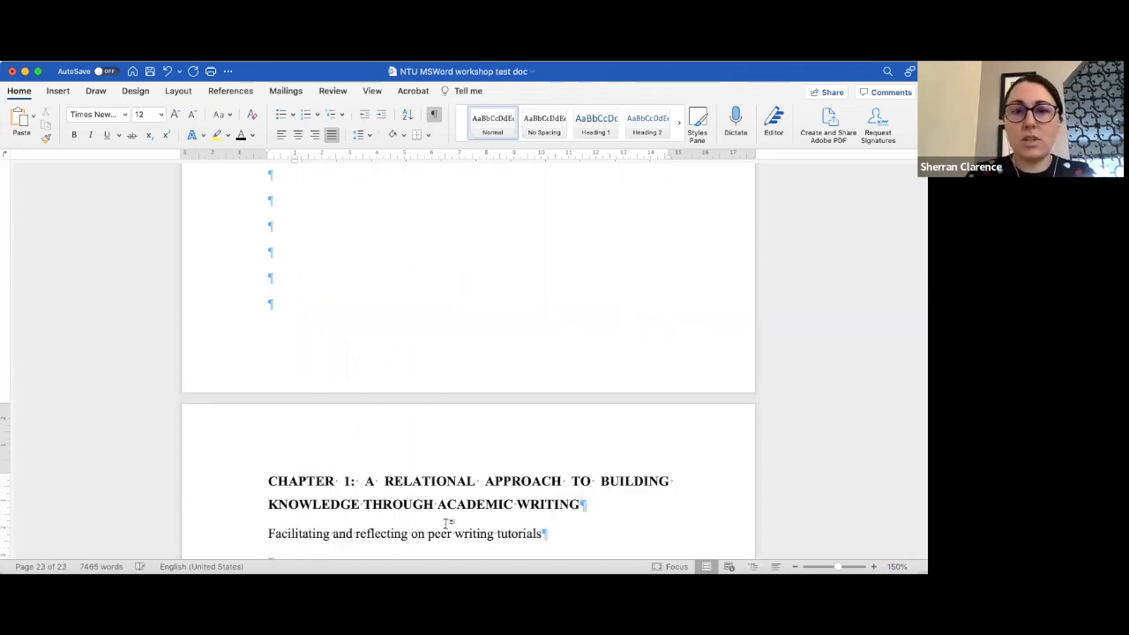
- Paste the copied chapter opening again directly after the conclusion's last paragraph, before References
scroll(424, 532, up, 10)
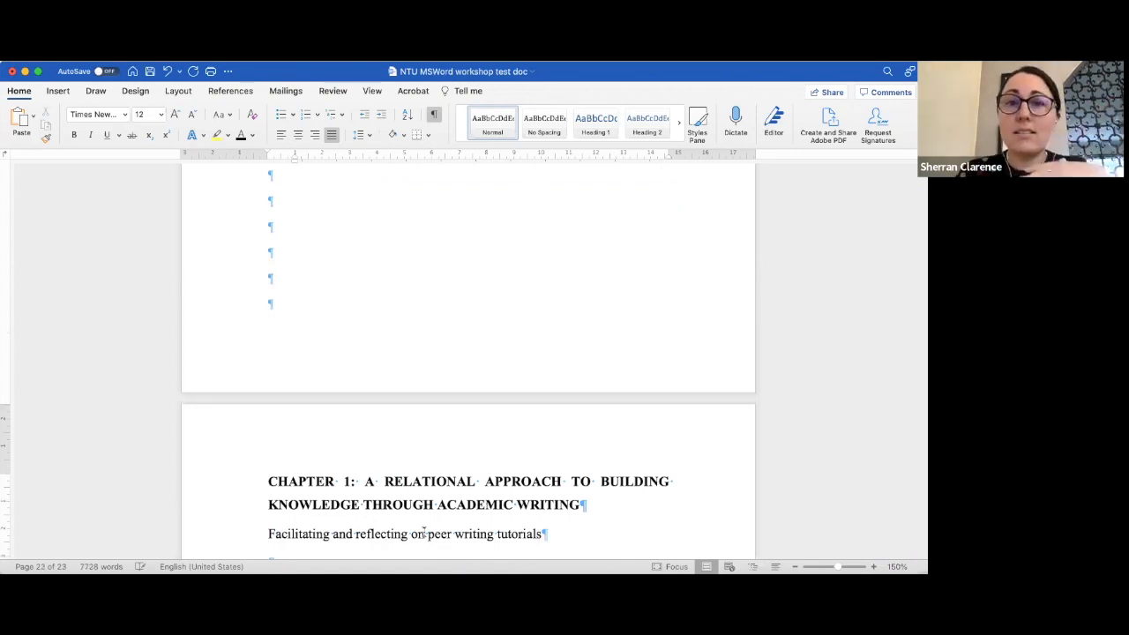
scroll(423, 532, down, 1)
scroll(423, 536, up, 5)
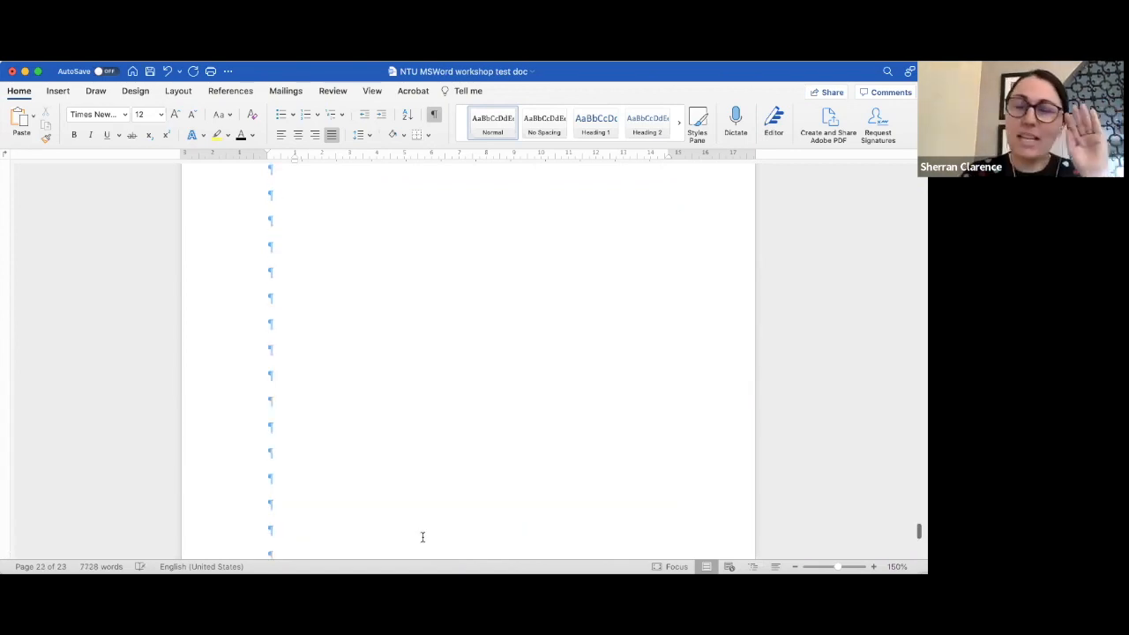
scroll(422, 537, up, 1)
scroll(422, 536, up, 1)
scroll(422, 533, up, 3)
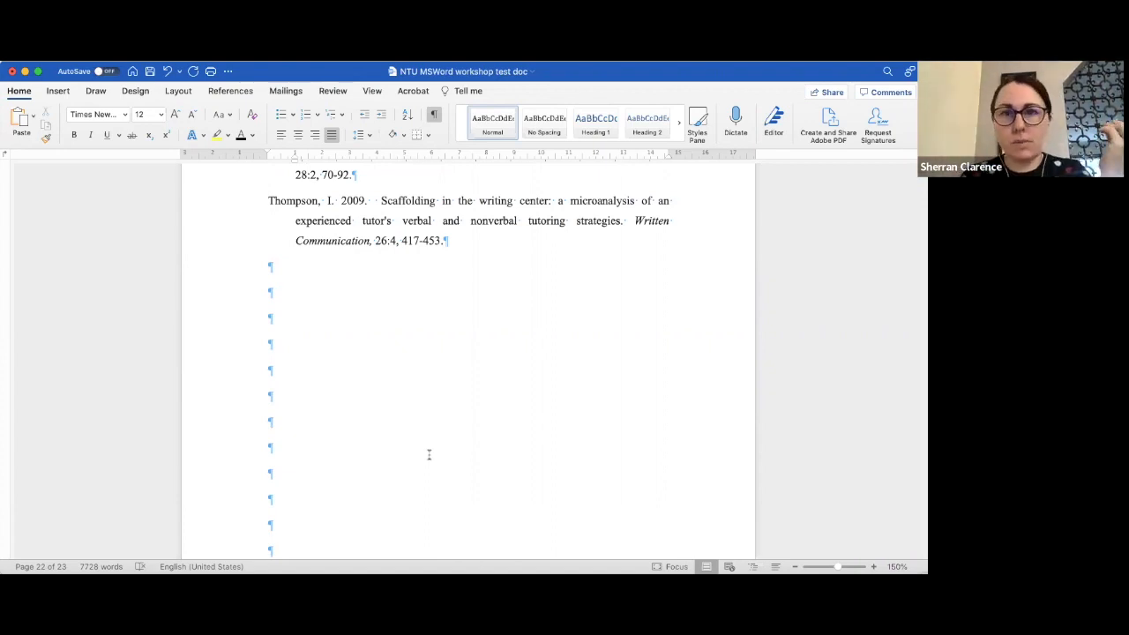
scroll(477, 297, up, 2)
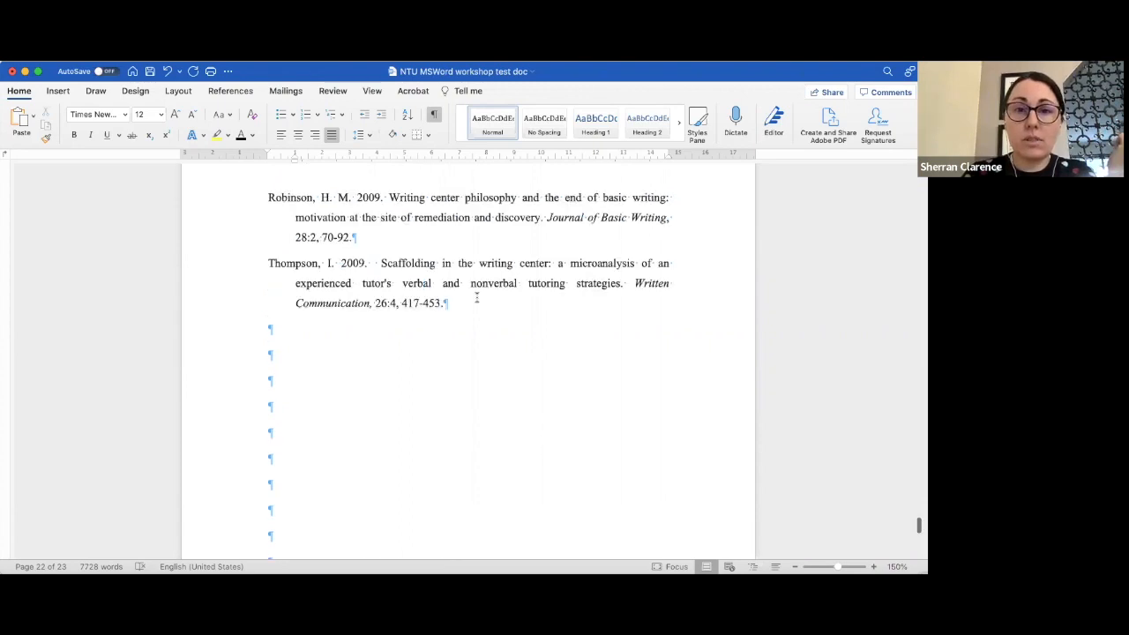
scroll(467, 233, up, 3)
scroll(469, 233, up, 5)
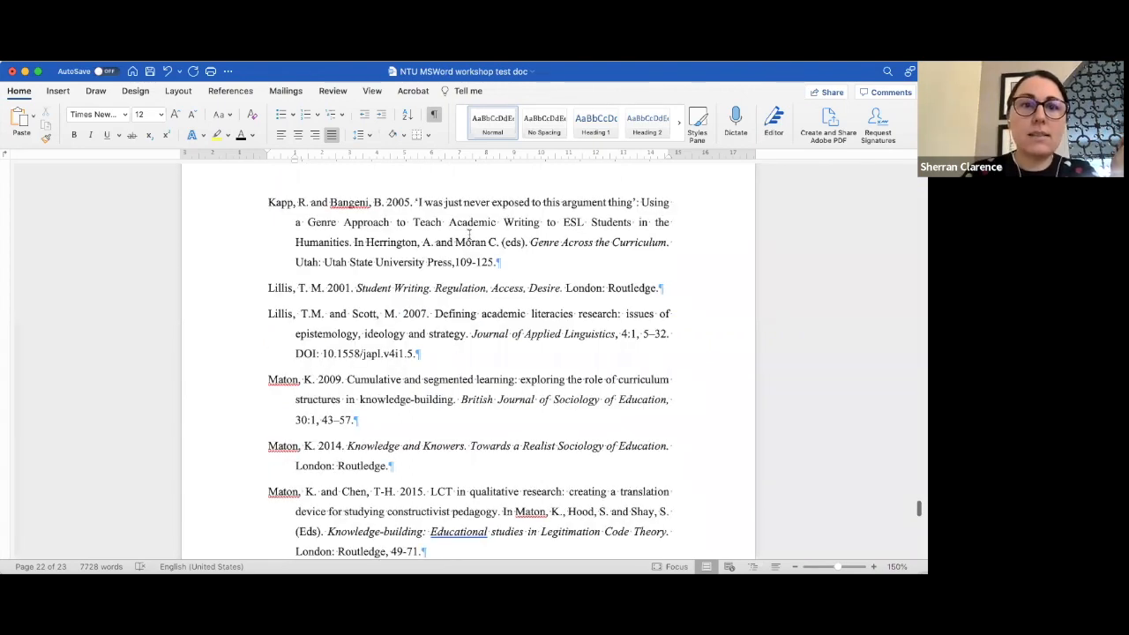
scroll(536, 272, up, 5)
scroll(536, 271, up, 3)
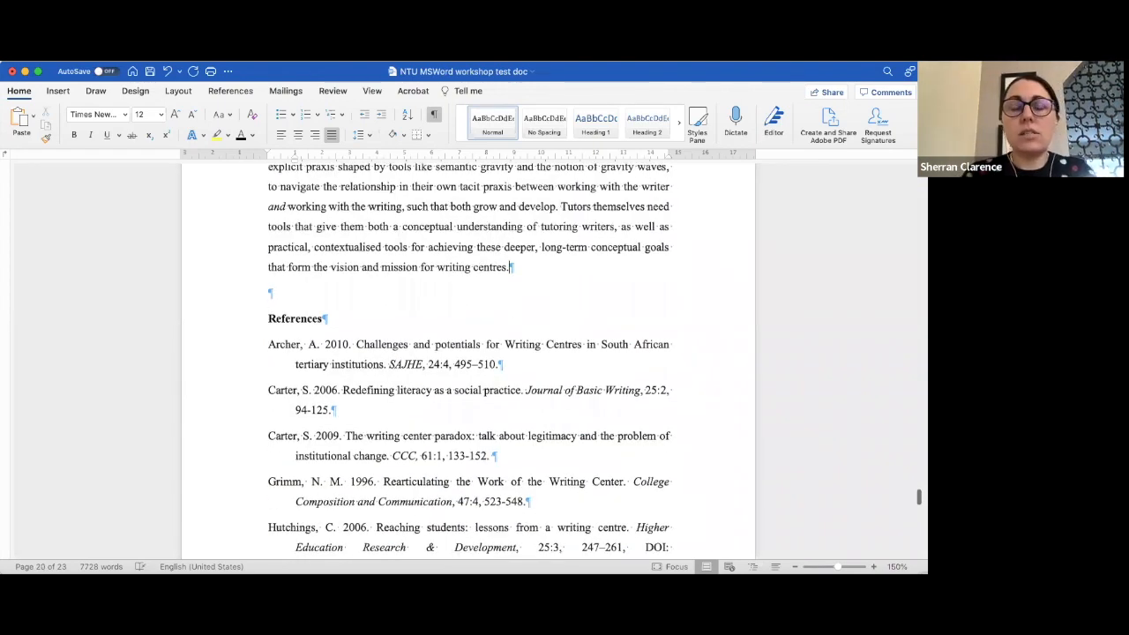
key(super+v)
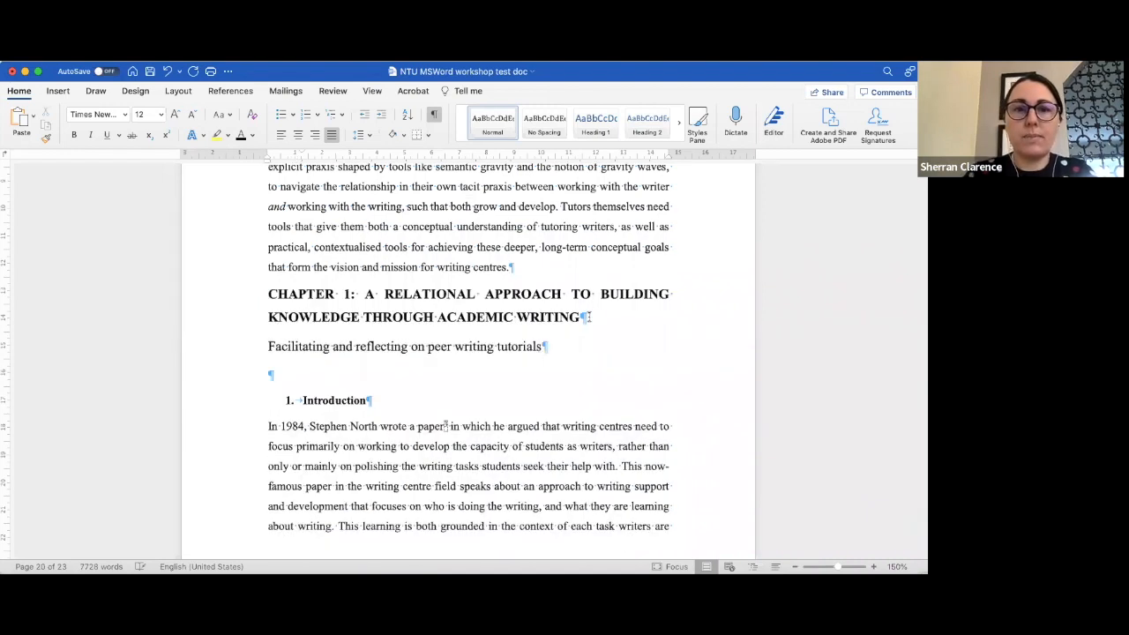
- Delete the empty paragraphs between the Thompson reference and the pasted chapter title at the end
scroll(596, 322, down, 15)
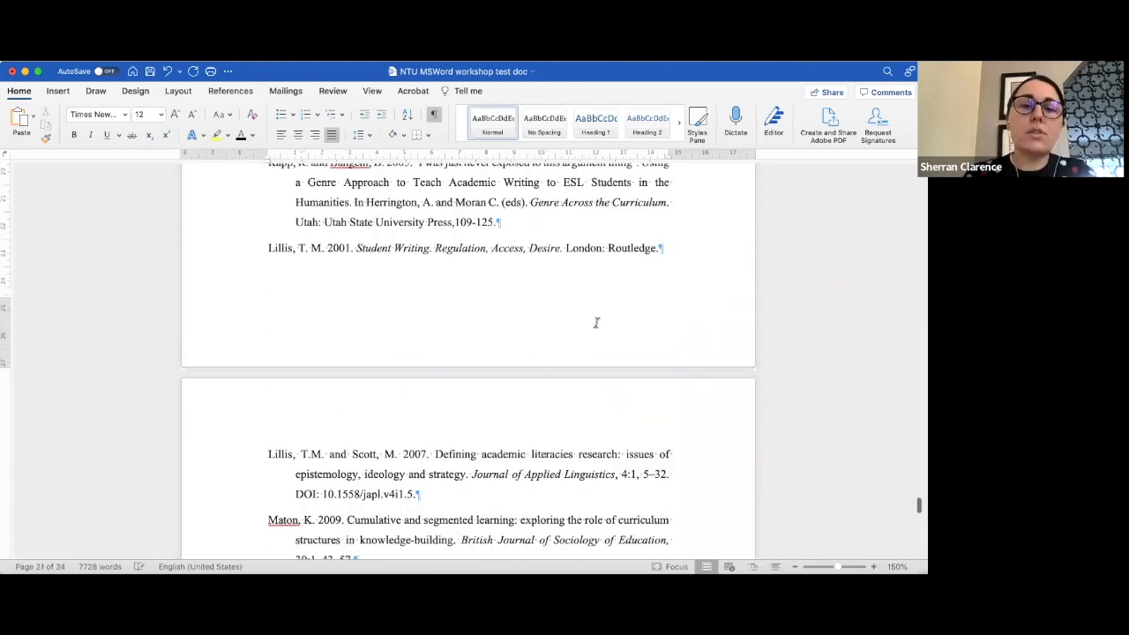
scroll(596, 322, down, 5)
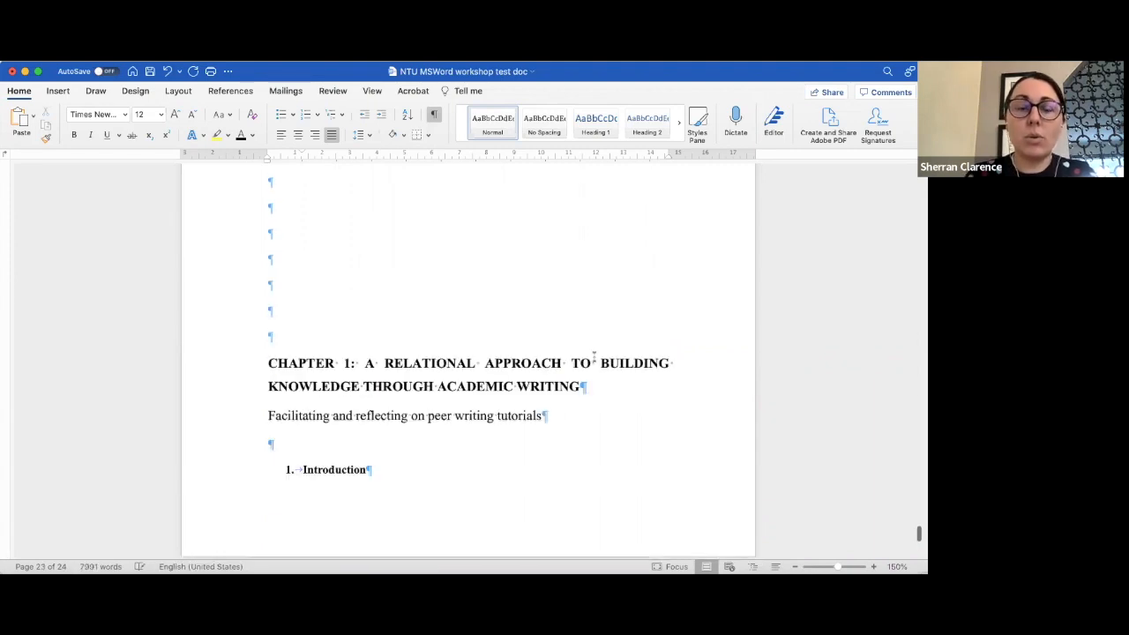
scroll(594, 356, up, 3)
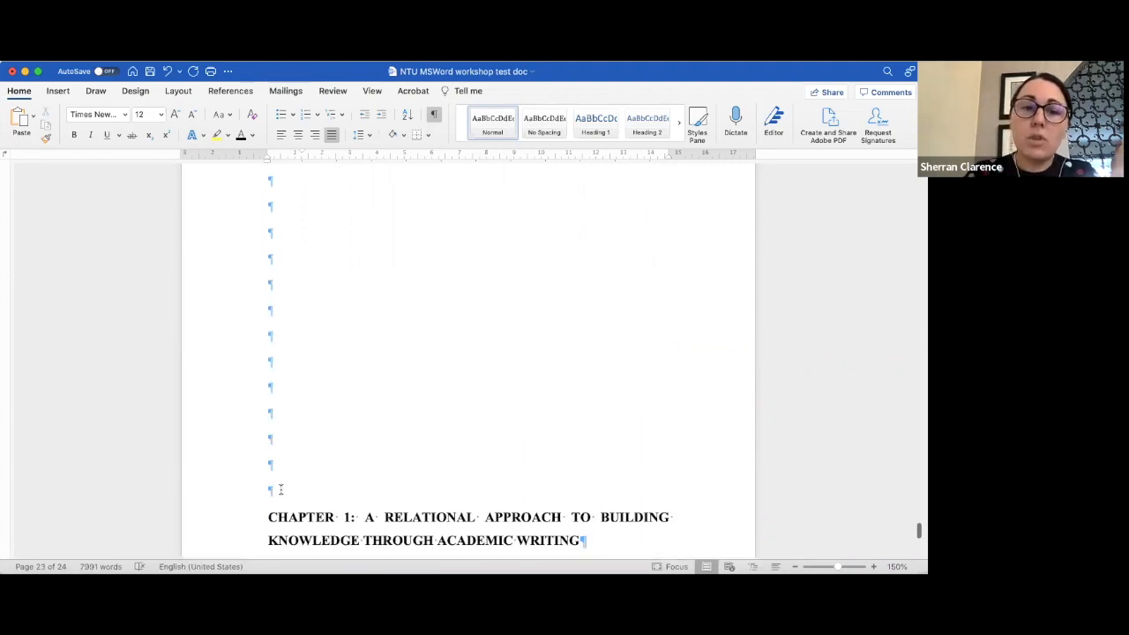
drag(280, 489, 276, 248)
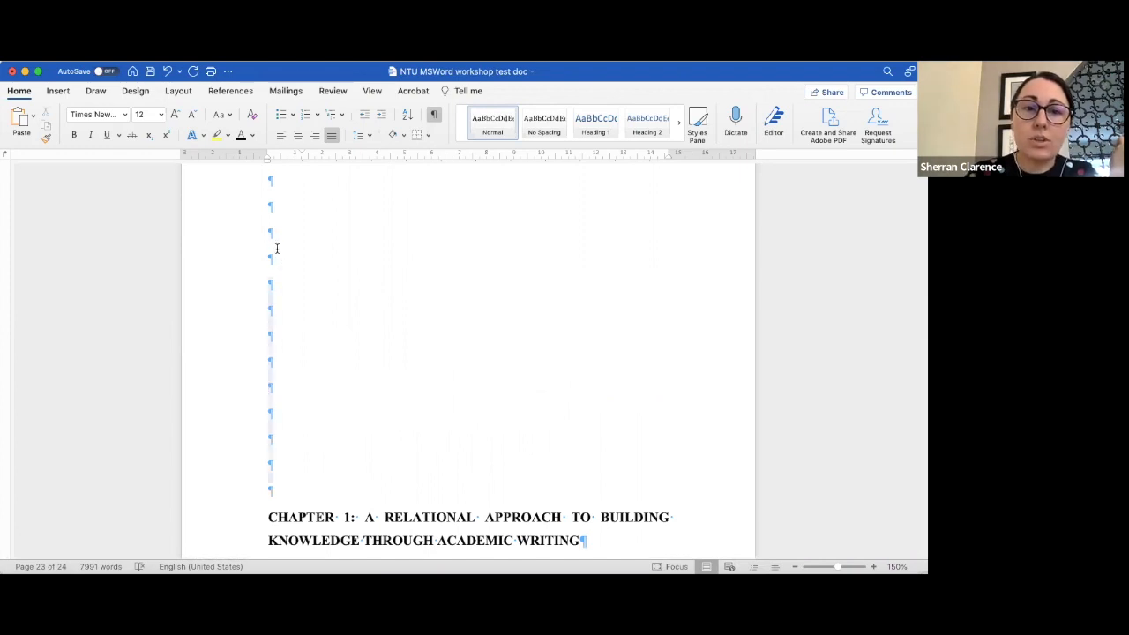
scroll(276, 249, up, 3)
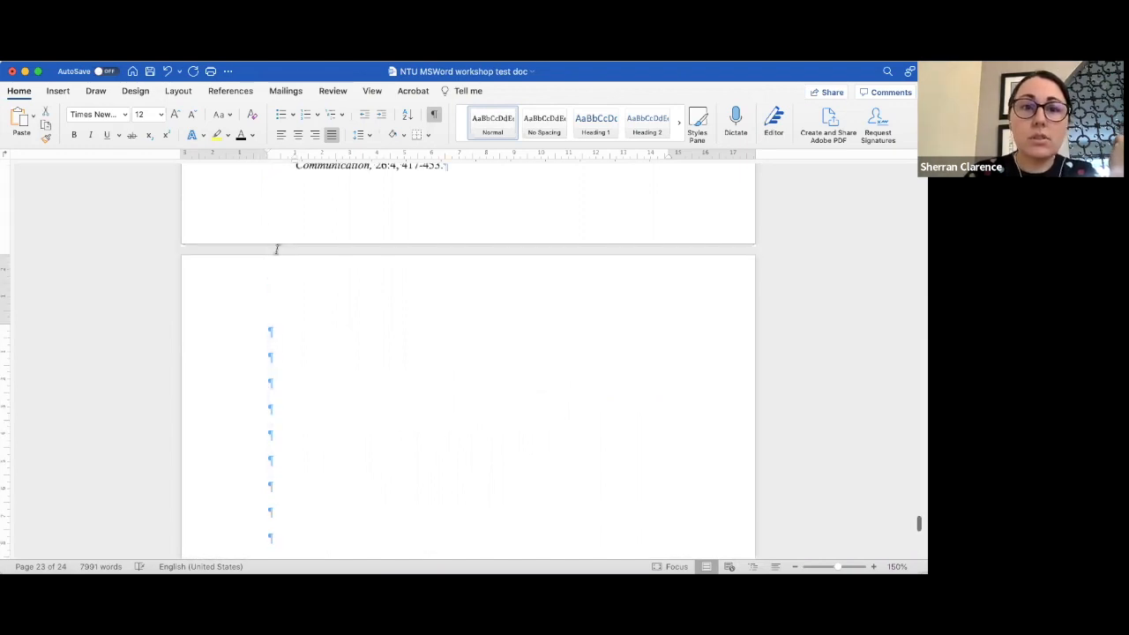
scroll(276, 249, up, 2)
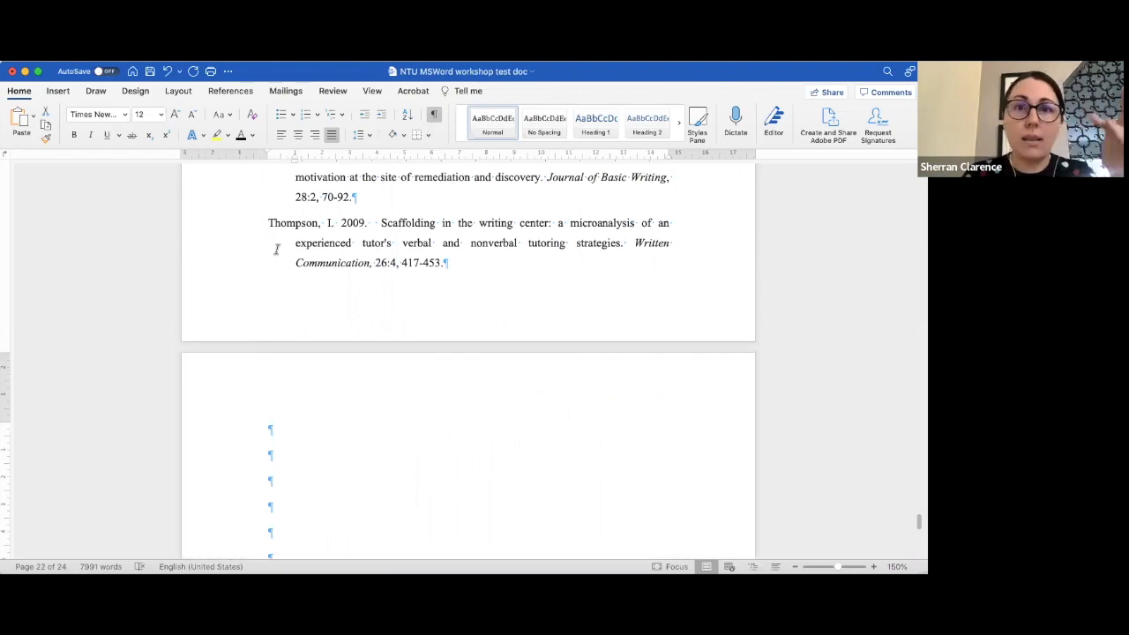
scroll(319, 429, down, 1)
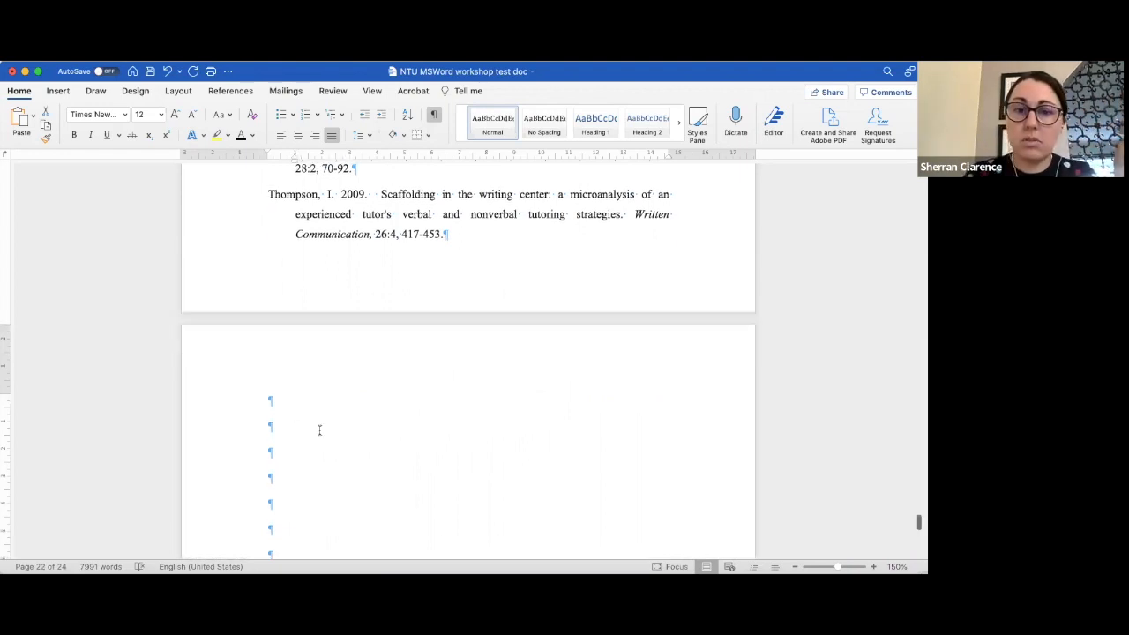
scroll(319, 430, down, 10)
click(269, 252)
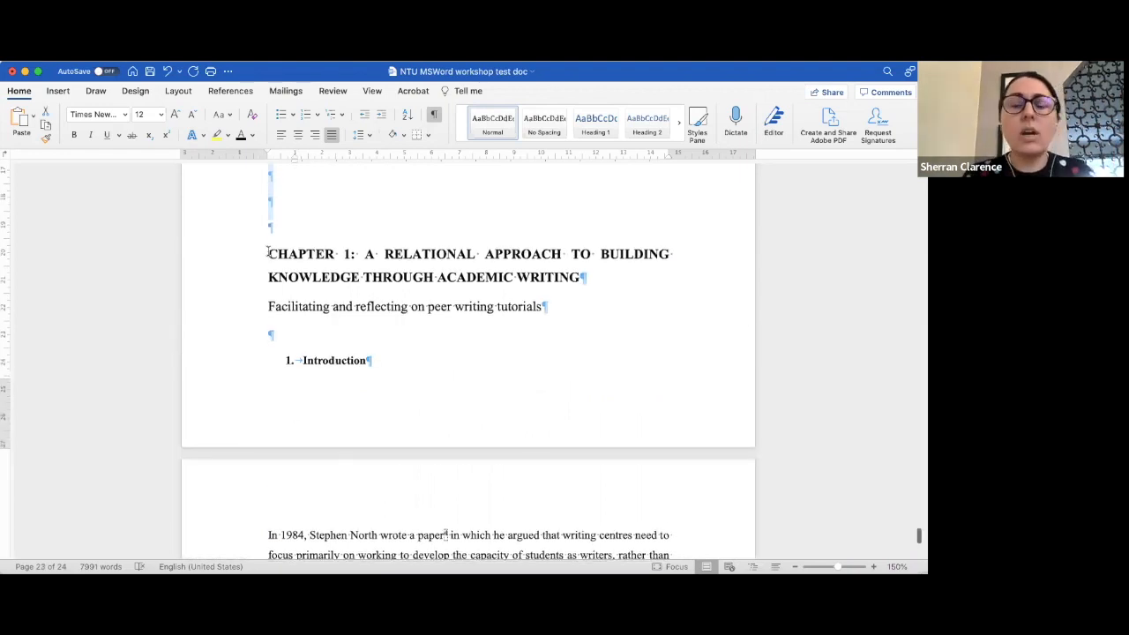
key(BackSpace)
key(BackSpace)
key(BackSpace)
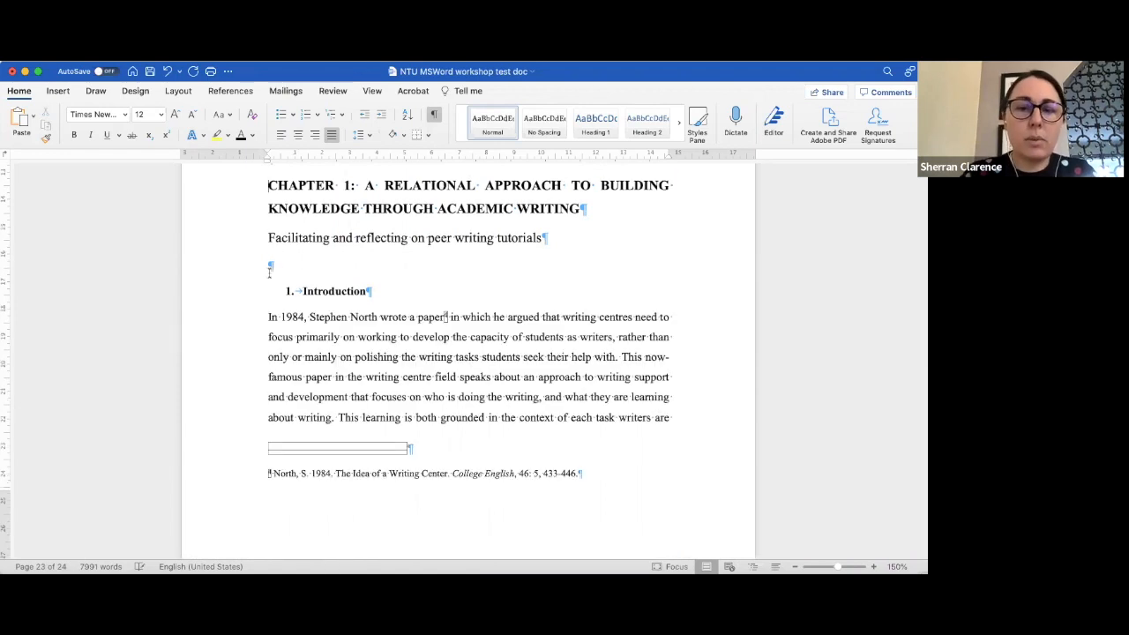
scroll(446, 534, up, 5)
key(BackSpace)
key(BackSpace)
key(BackSpace)
key(BackSpace)
key(BackSpace)
key(BackSpace)
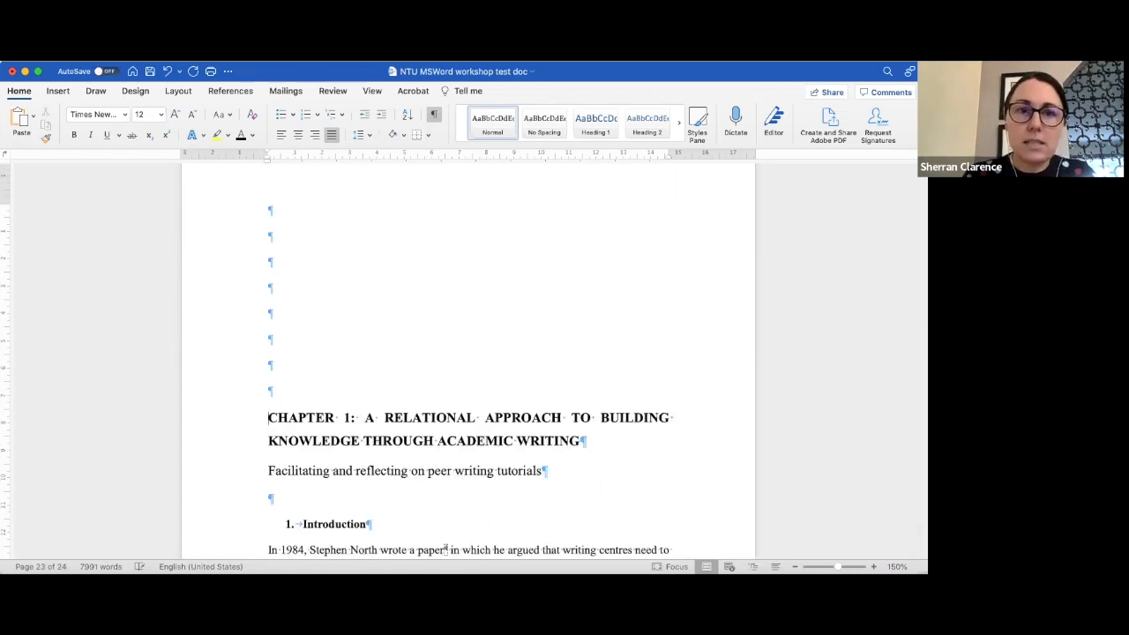
key(BackSpace)
key(BackSpace)
key(BackSpace)
key(BackSpace)
key(BackSpace)
key(BackSpace)
key(BackSpace)
key(BackSpace)
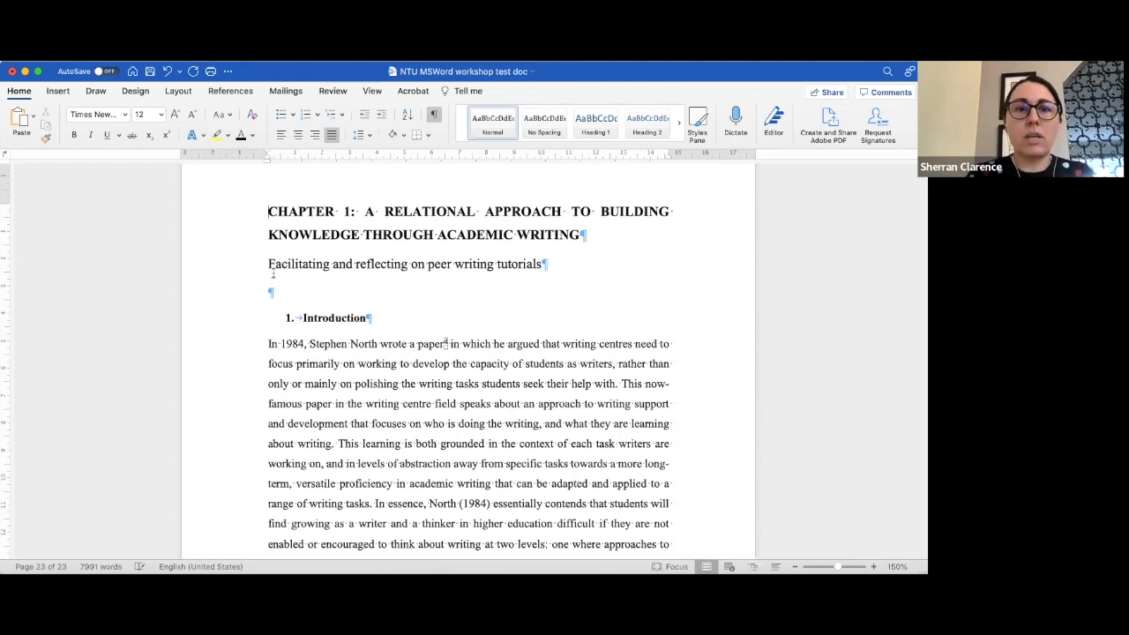
- Select and delete the duplicate chapter opening pasted after the conclusion paragraph
scroll(273, 272, up, 5)
scroll(274, 273, up, 10)
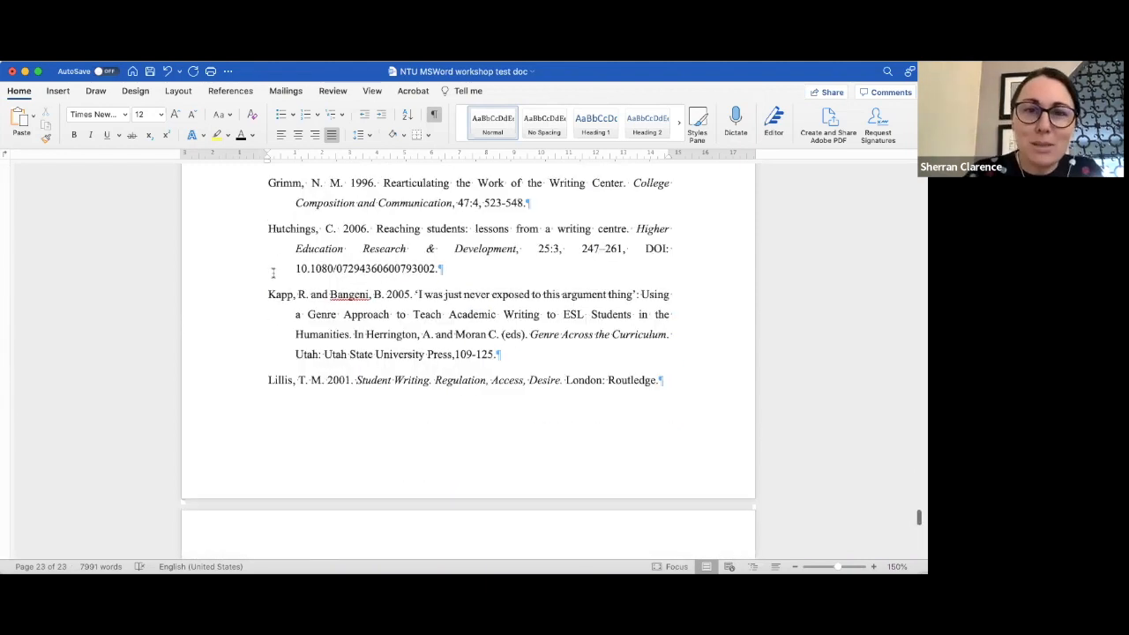
scroll(609, 440, up, 15)
drag(625, 493, 243, 250)
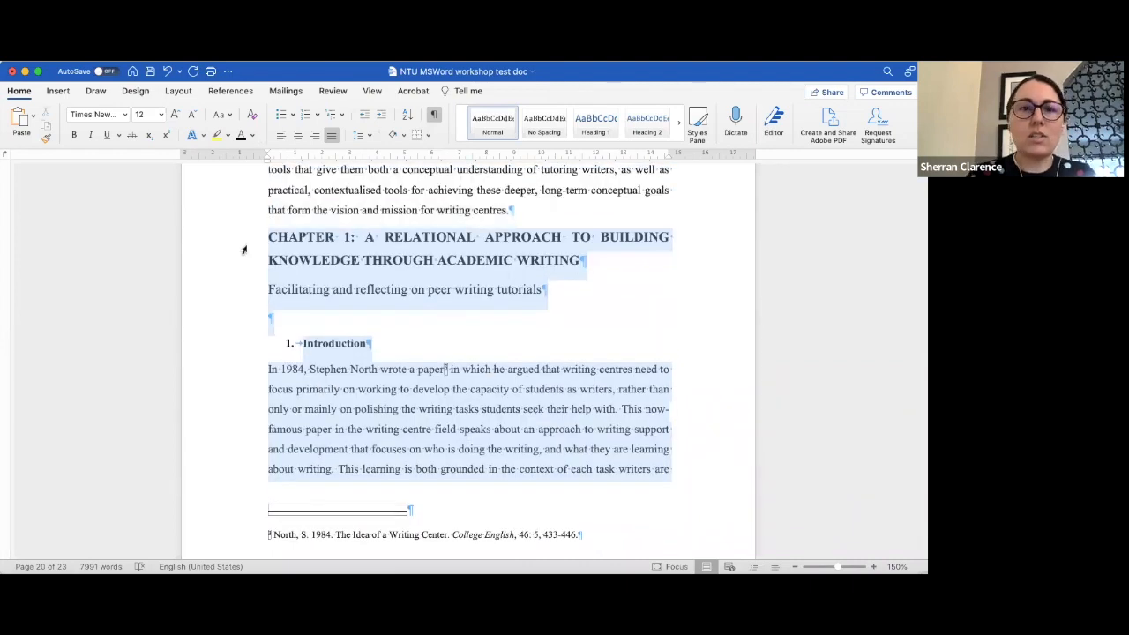
key(BackSpace)
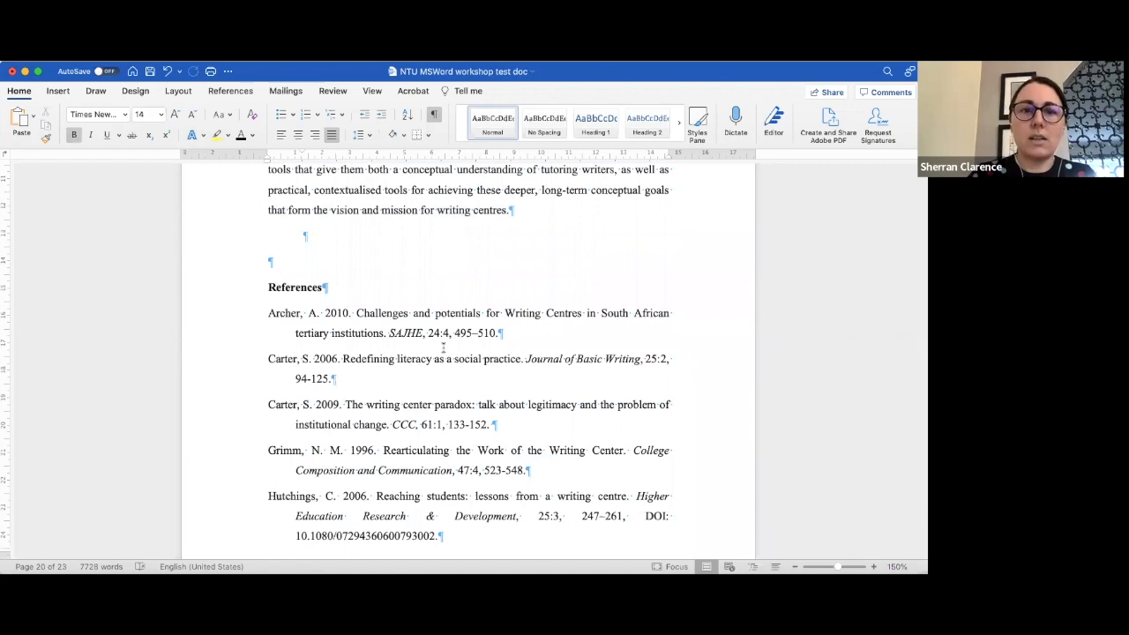
scroll(443, 349, down, 15)
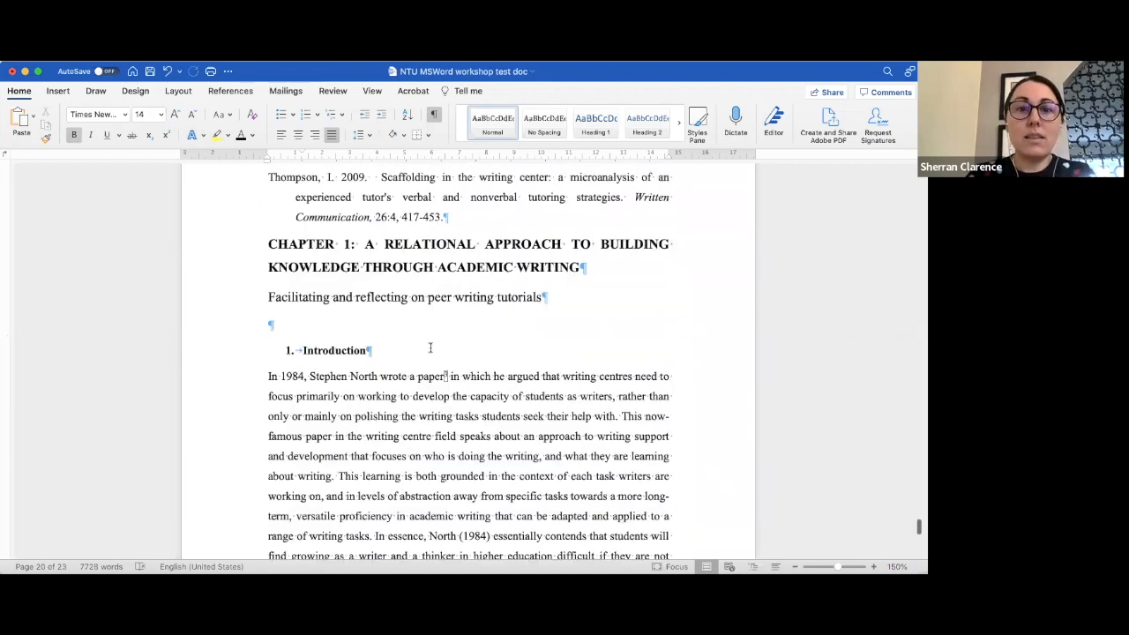
scroll(386, 398, up, 3)
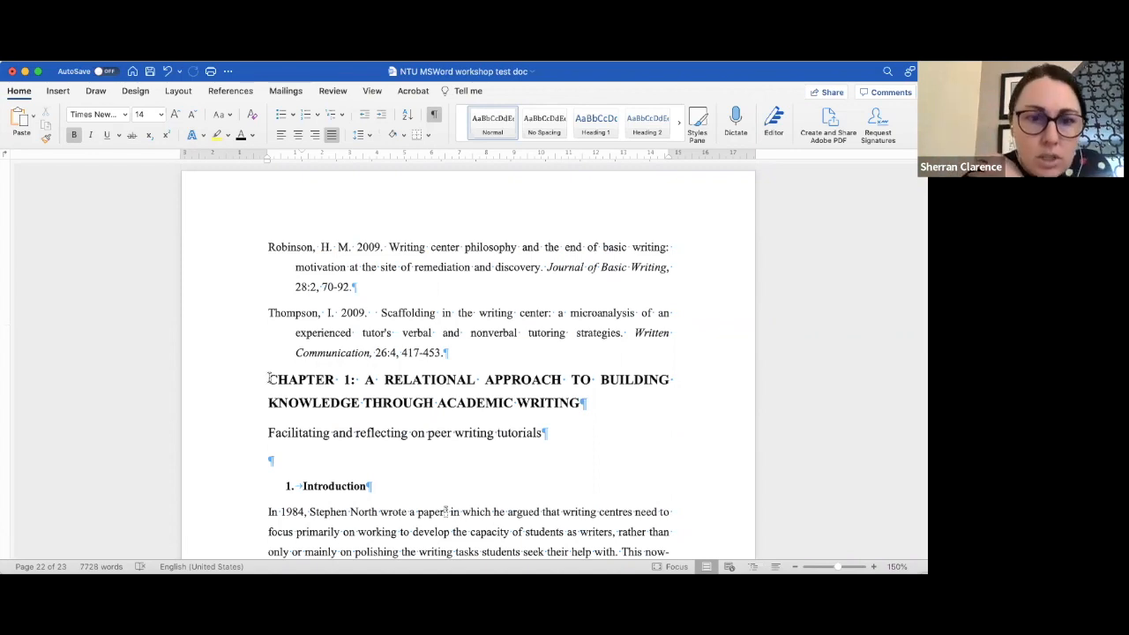
- Insert a page break before the pasted chapter title at the end of the document
click(269, 379)
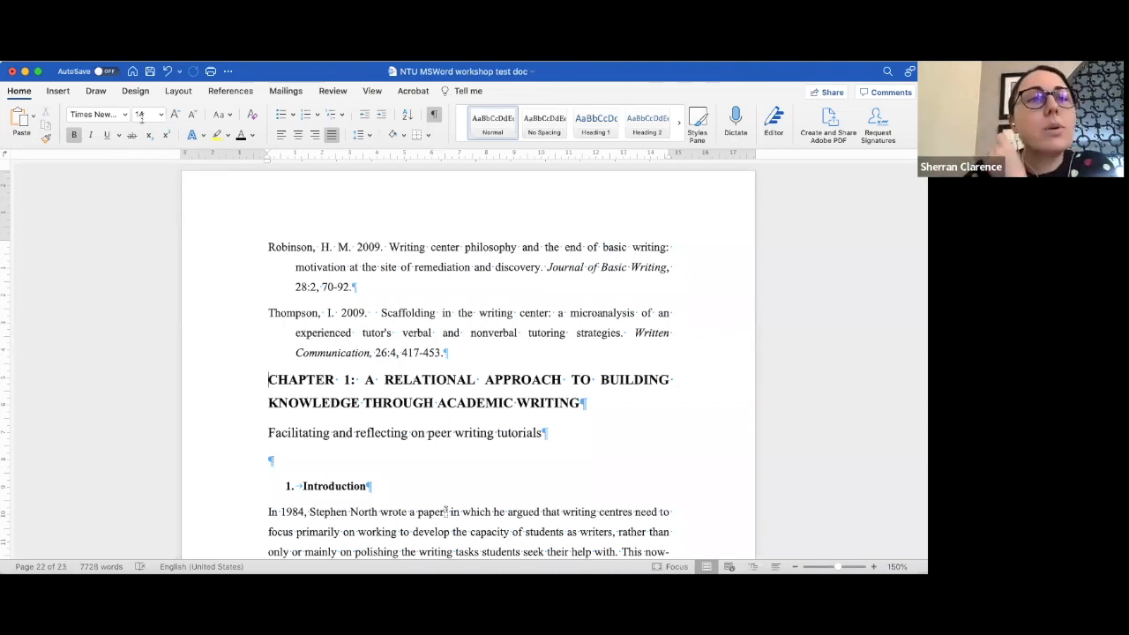
click(58, 91)
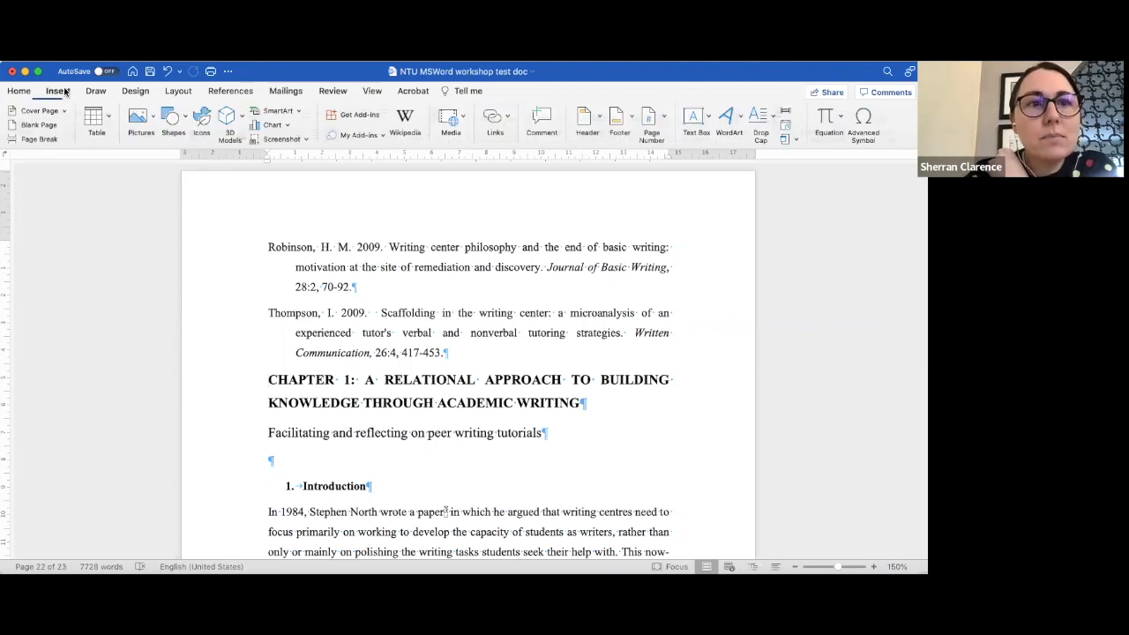
click(41, 139)
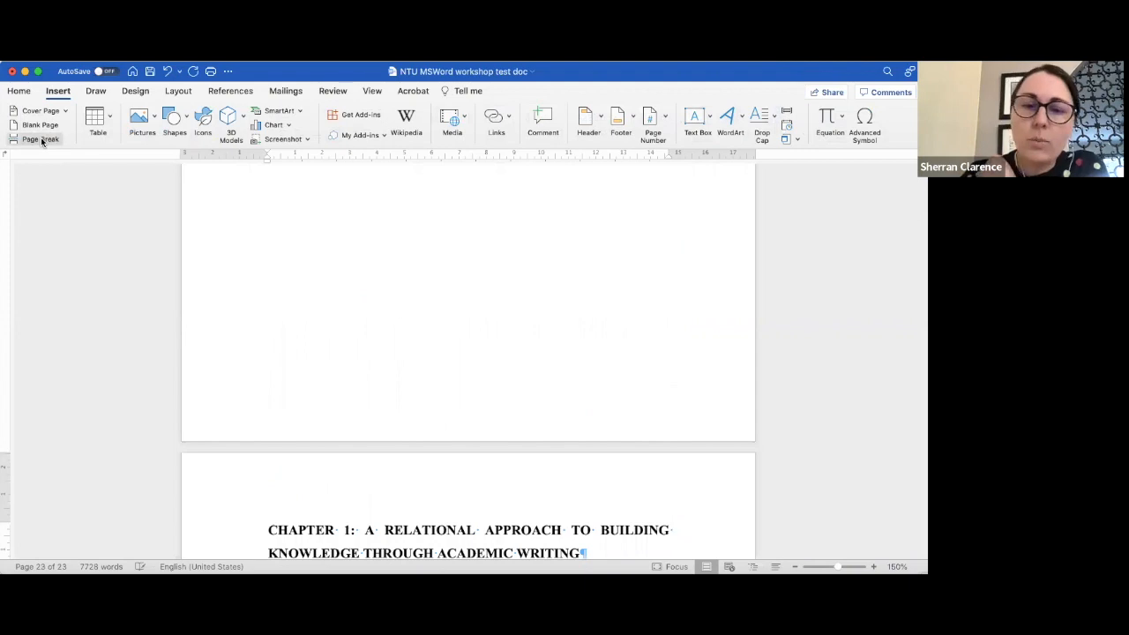
scroll(350, 436, down, 3)
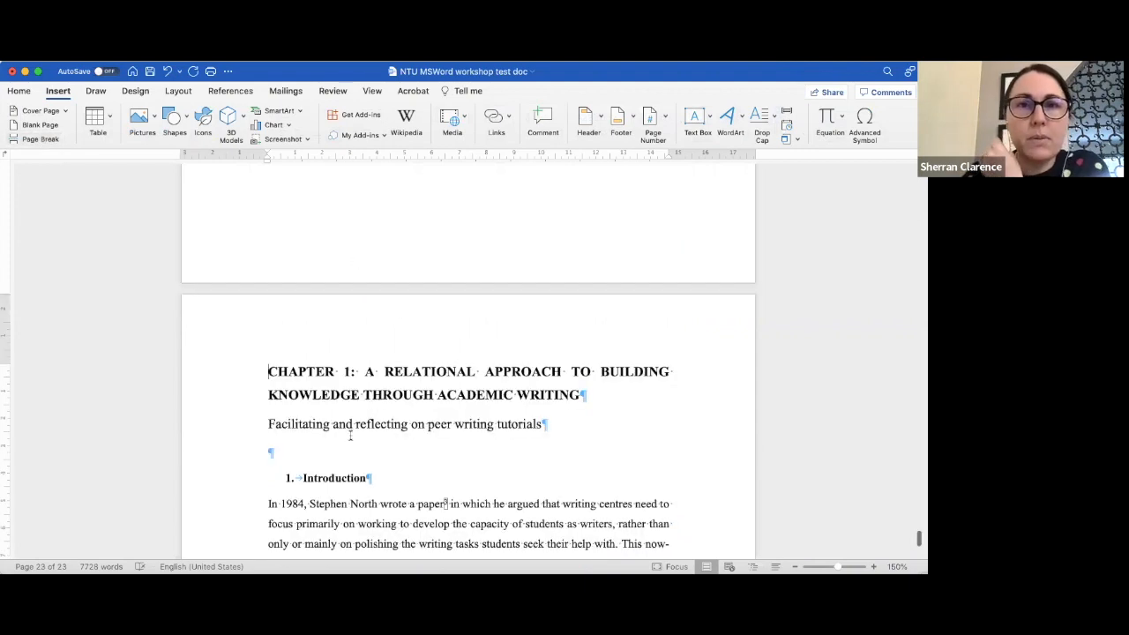
scroll(350, 434, down, 2)
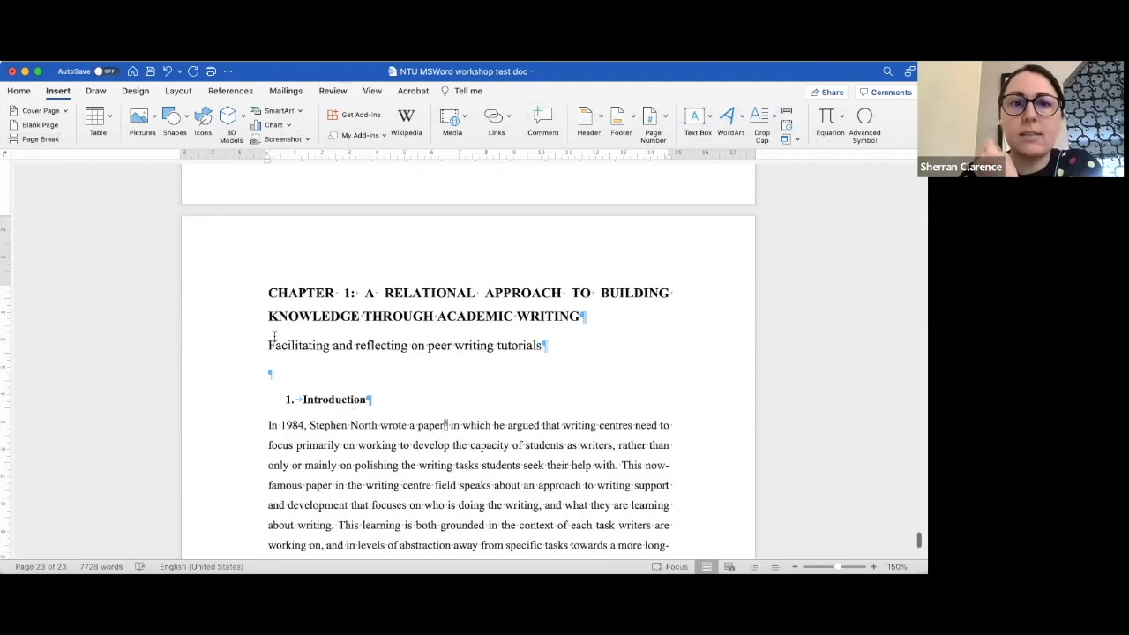
scroll(344, 376, up, 7)
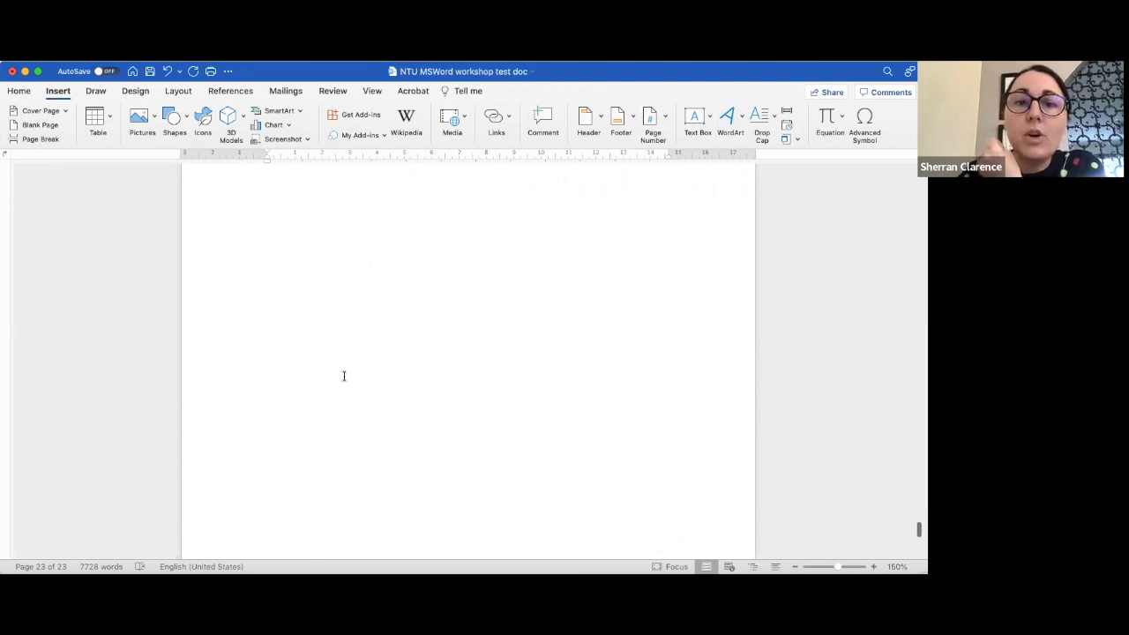
scroll(344, 375, up, 20)
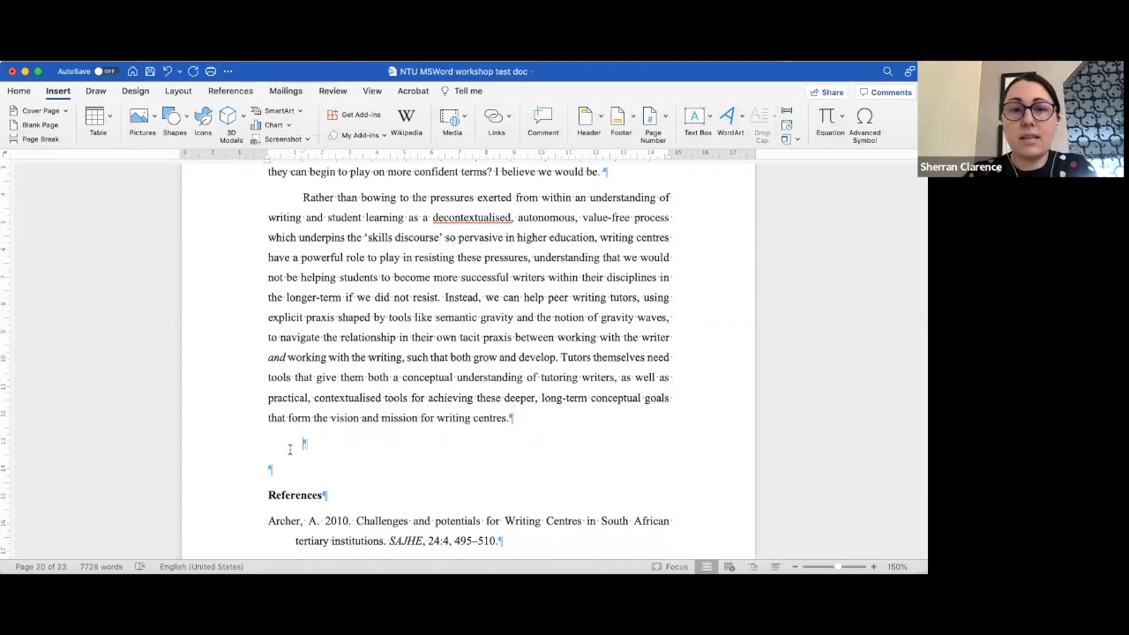
- Paste the clipboard contents after the conclusion paragraph and again below the end page break
key(super+v)
scroll(289, 450, down, 20)
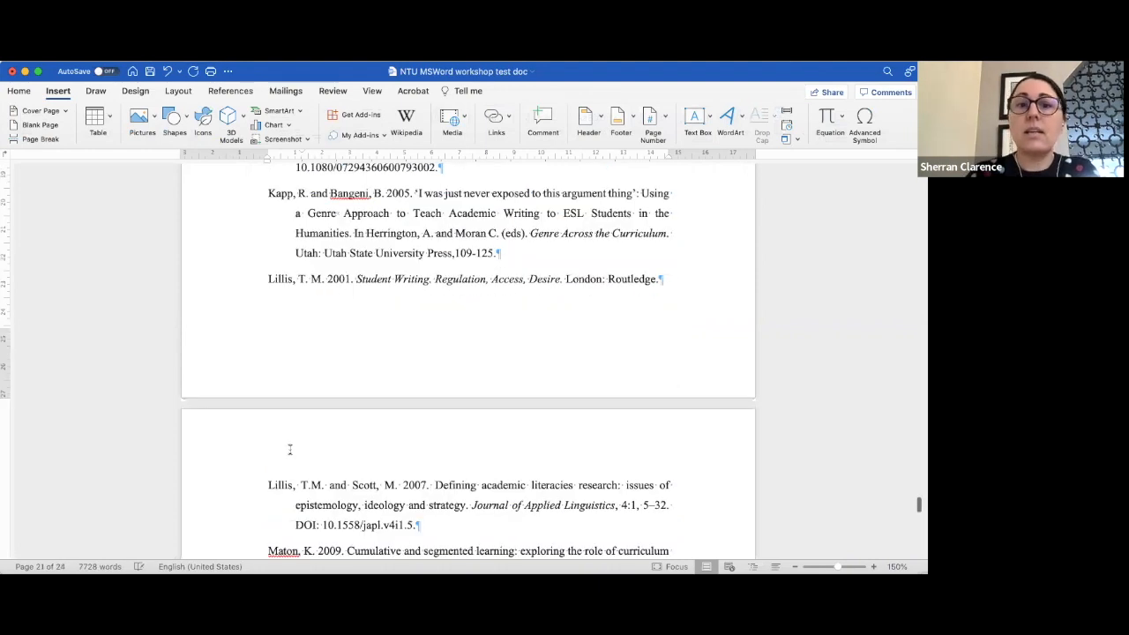
scroll(289, 449, down, 3)
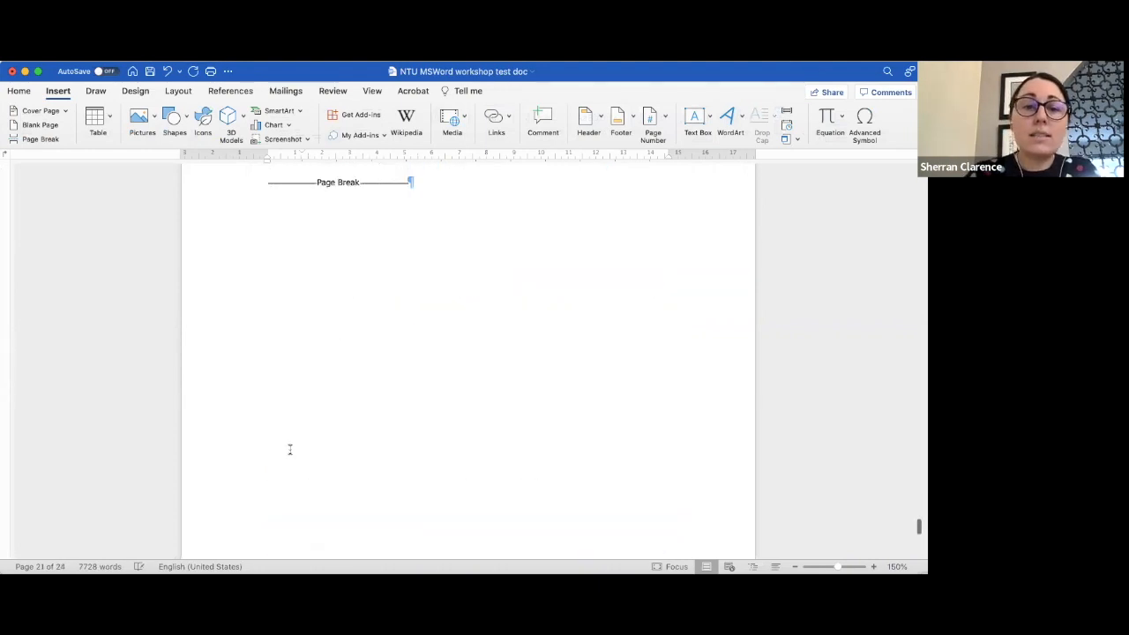
key(super+v)
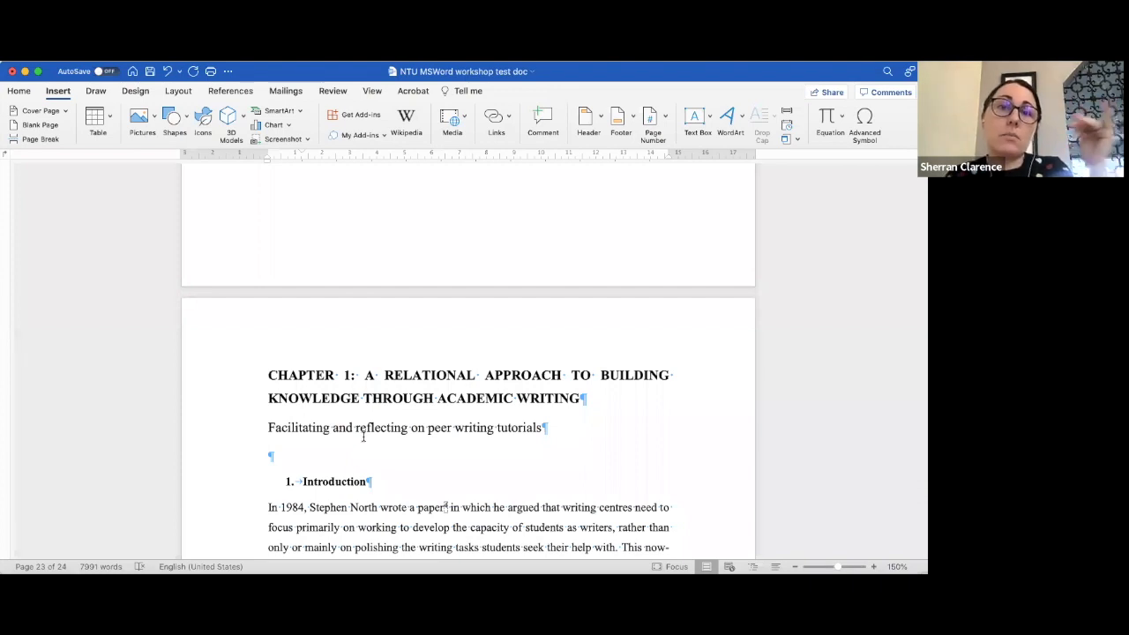
scroll(362, 437, up, 10)
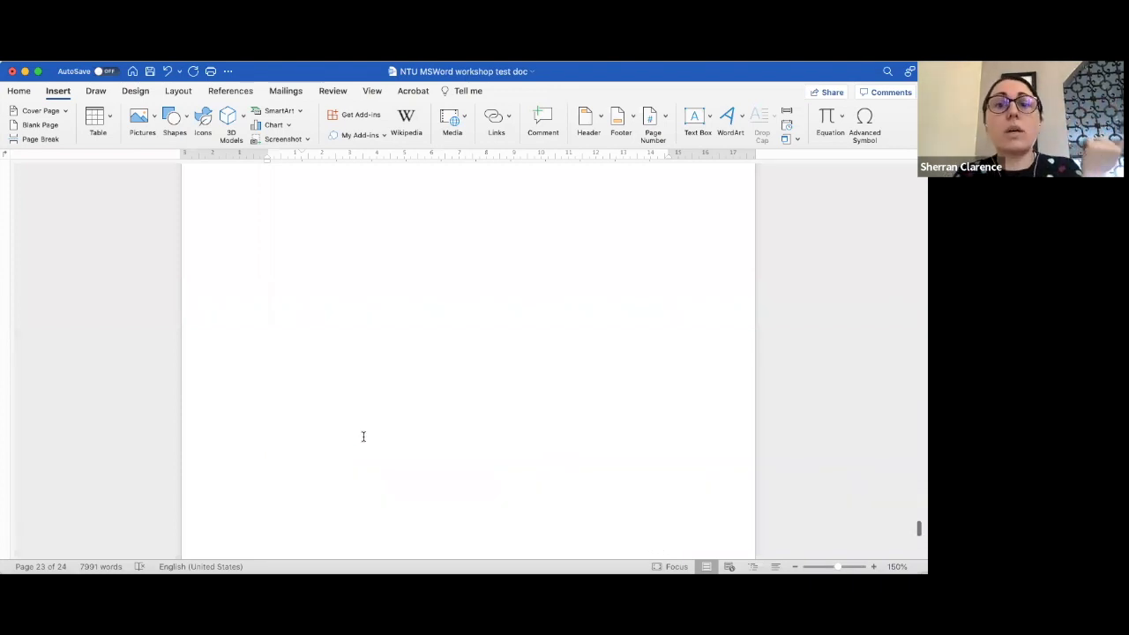
scroll(363, 436, up, 5)
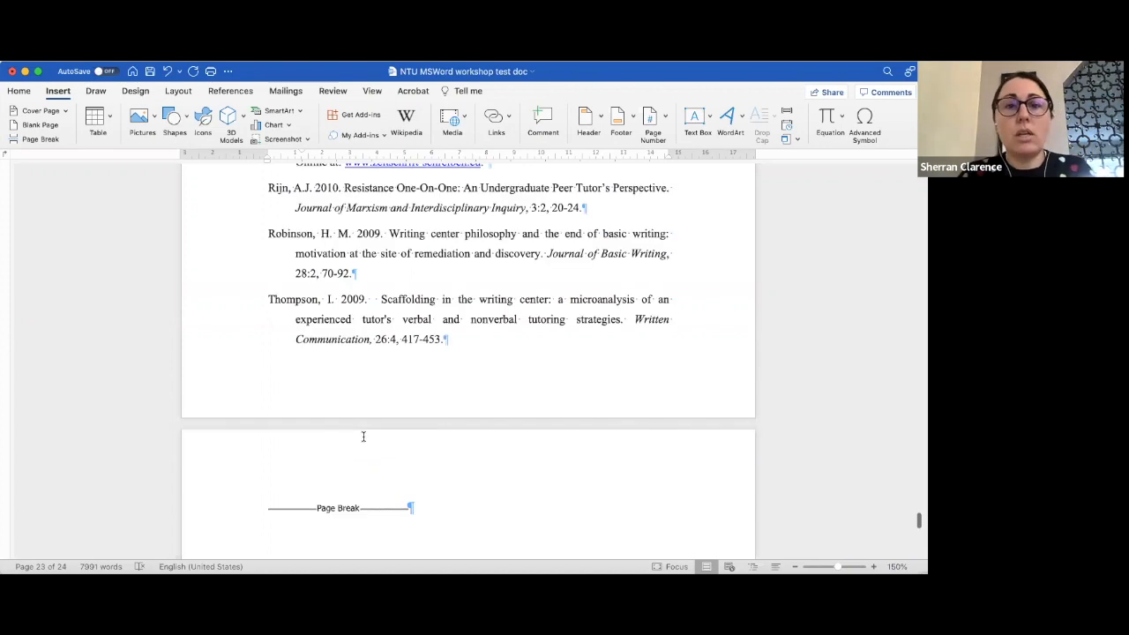
scroll(363, 437, up, 7)
scroll(362, 436, up, 7)
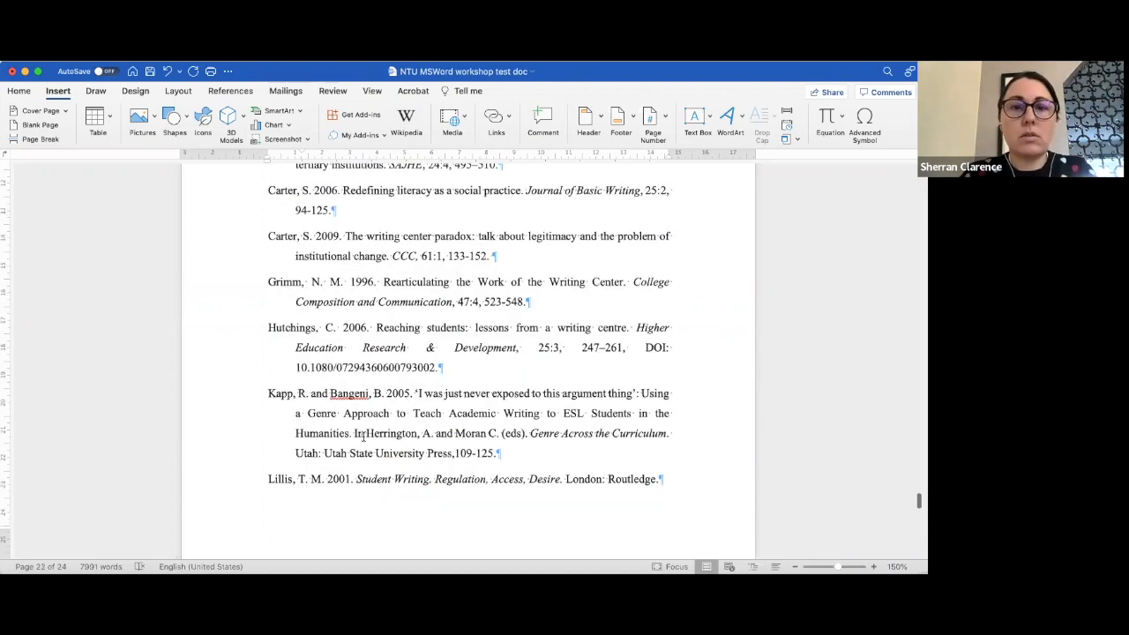
scroll(362, 437, up, 2)
scroll(363, 437, up, 3)
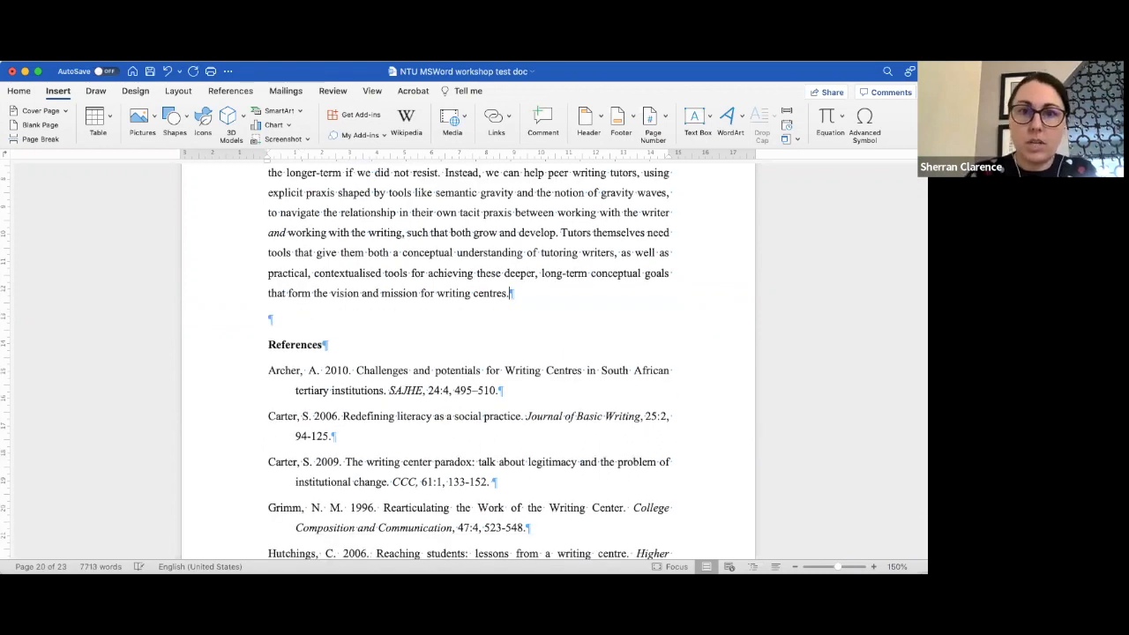
scroll(362, 436, down, 8)
scroll(468, 362, down, 8)
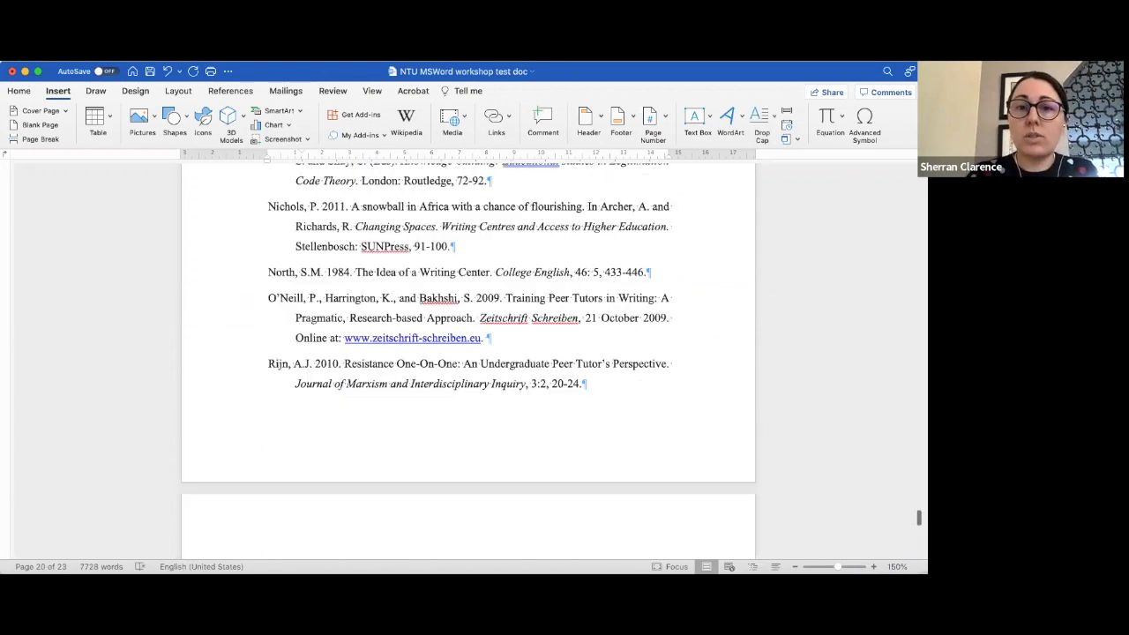
scroll(504, 308, down, 8)
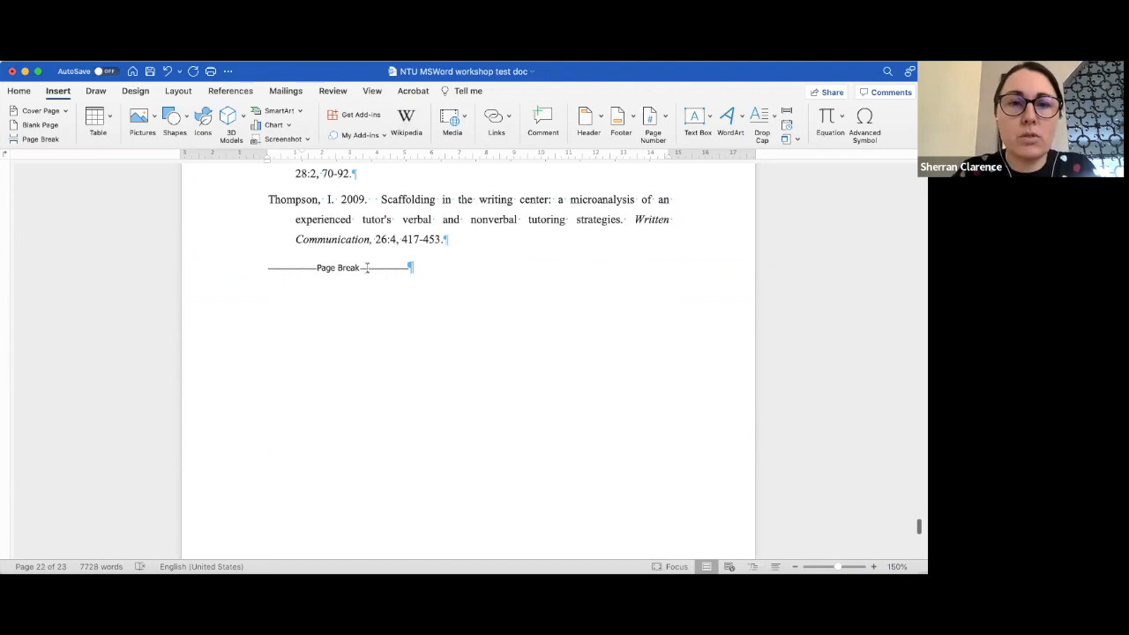
- Reinsert the page break before the end chapter title and delete the leftover empty paragraph above it
double_click(299, 266)
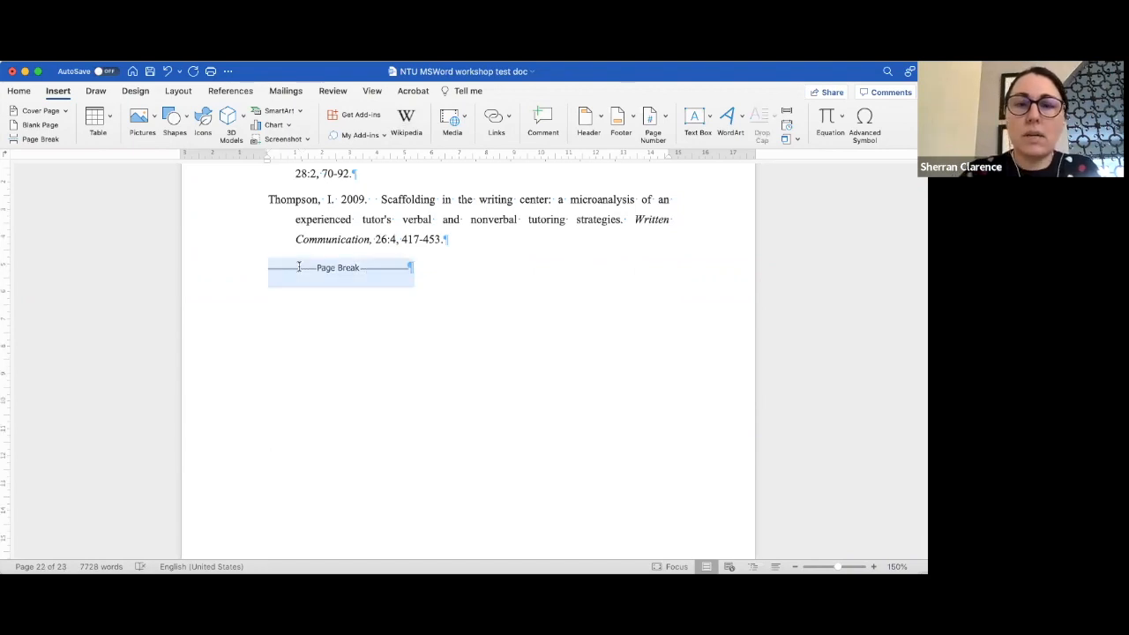
key(BackSpace)
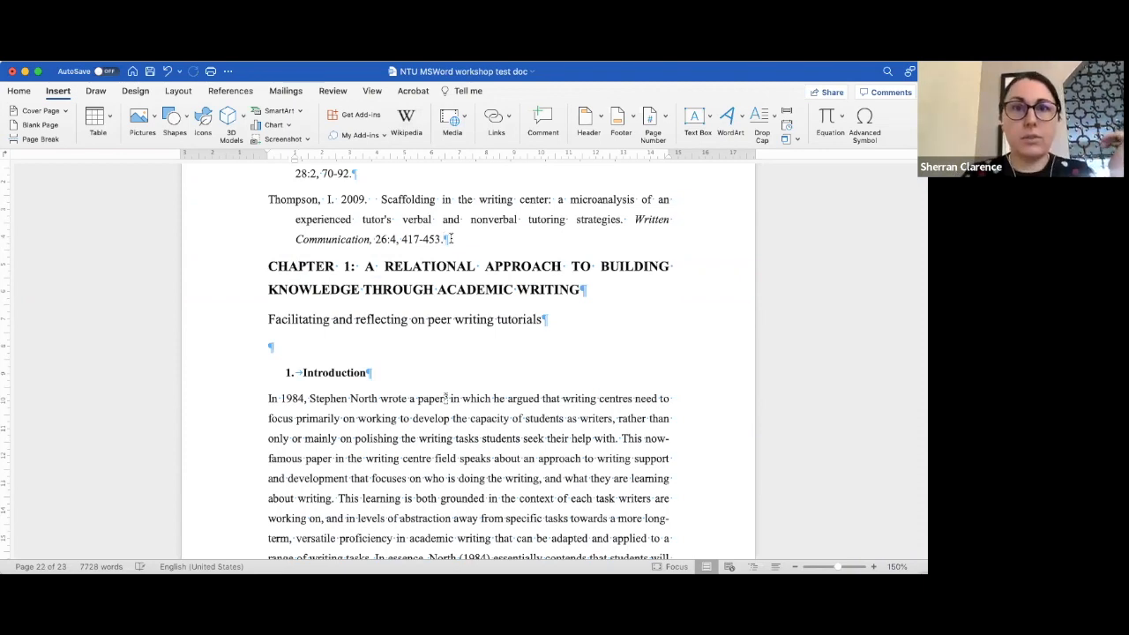
click(4, 138)
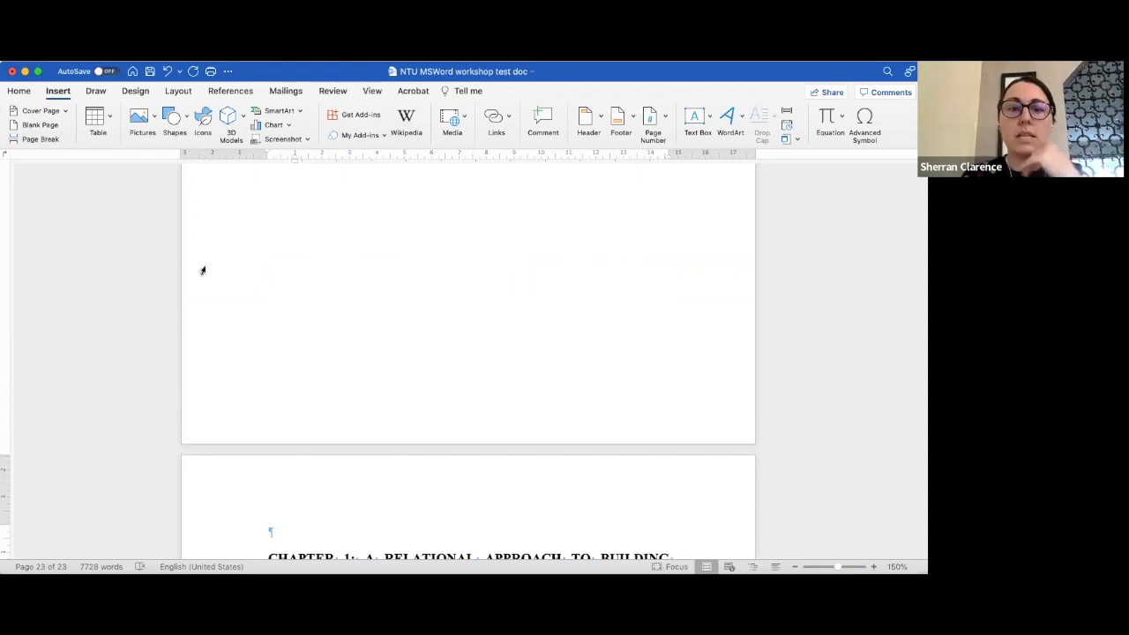
scroll(280, 303, down, 3)
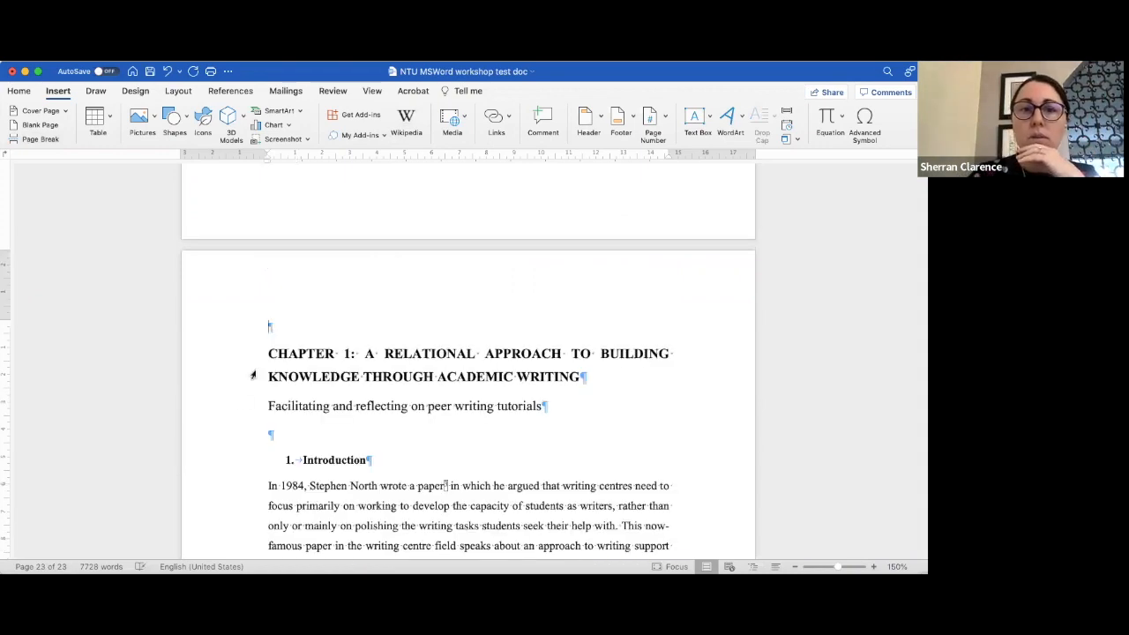
key(Delete)
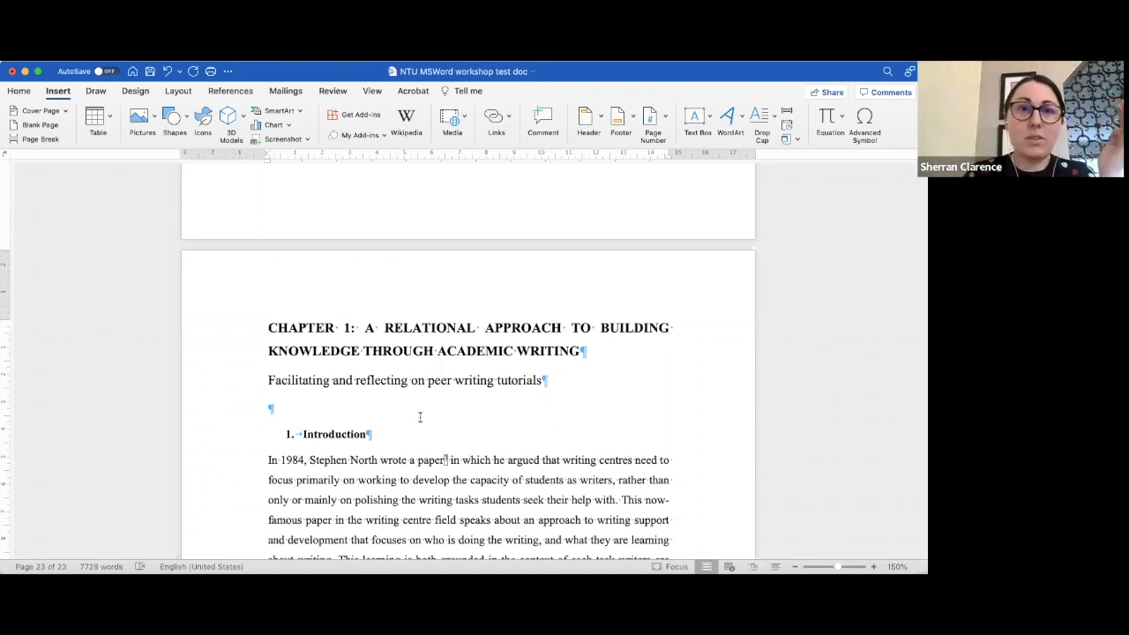
- Hide the formatting marks to preview the pages, then show them again
scroll(419, 417, up, 1)
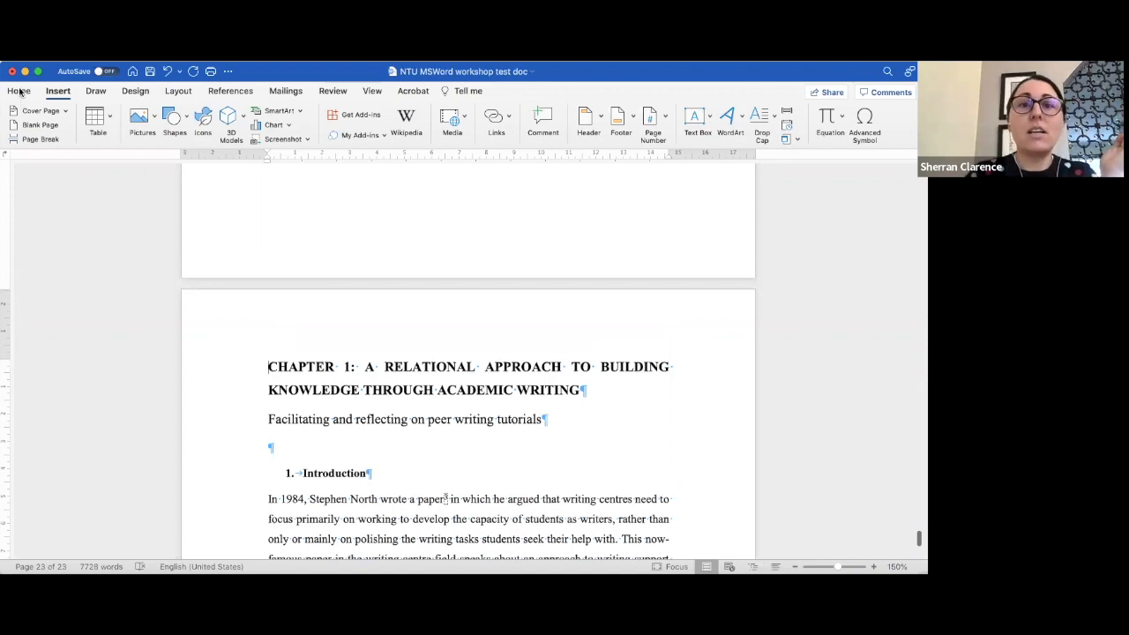
click(432, 120)
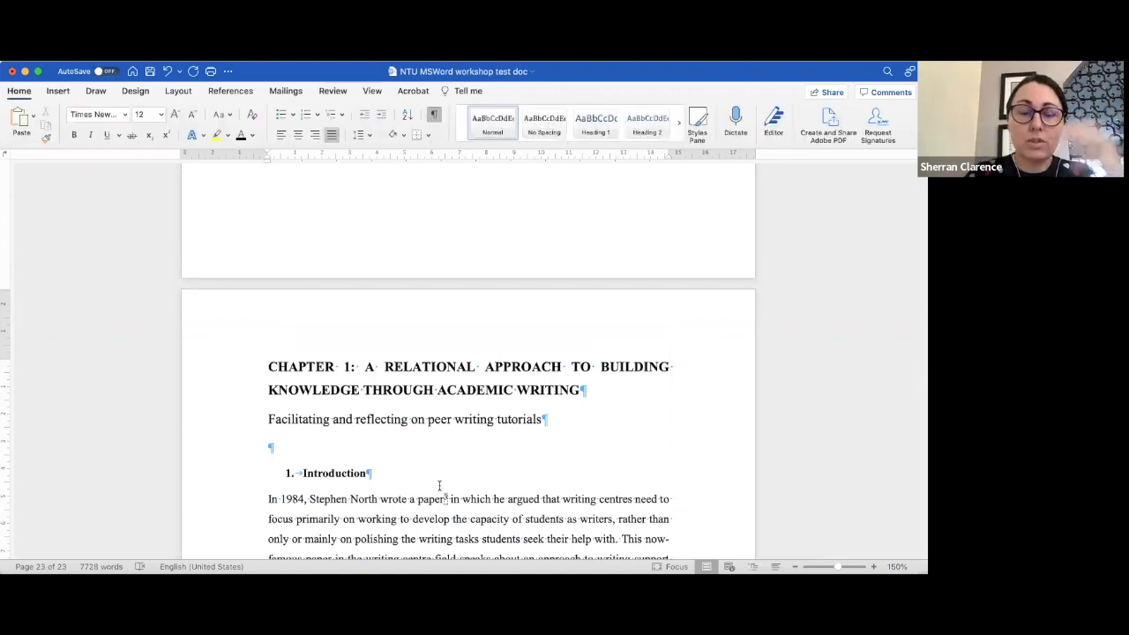
scroll(439, 484, down, 2)
scroll(439, 477, up, 2)
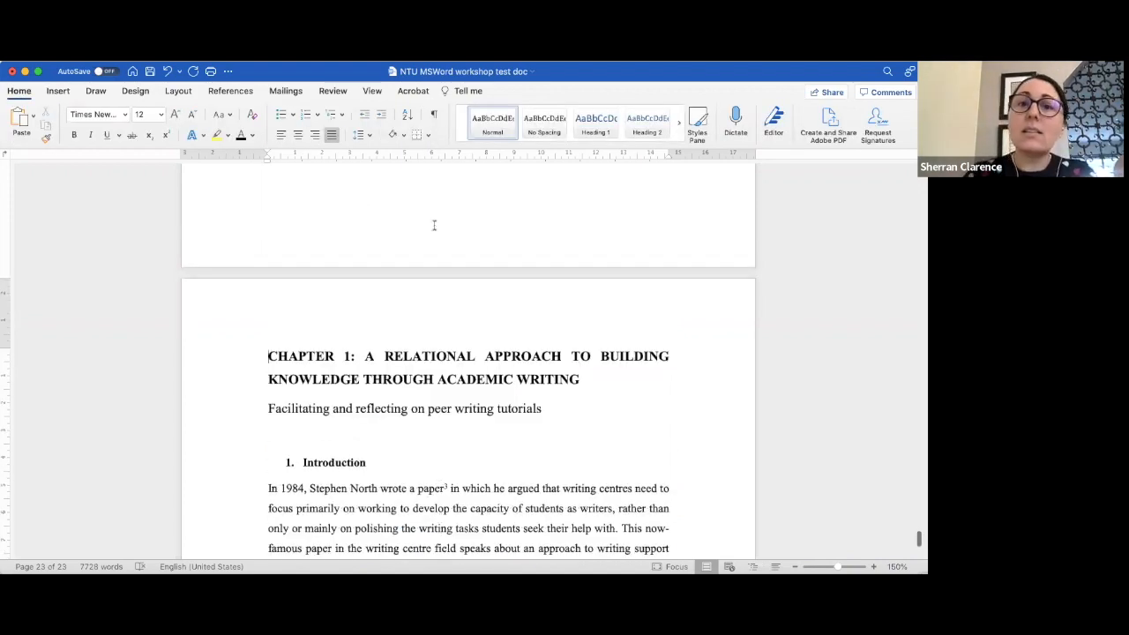
click(433, 114)
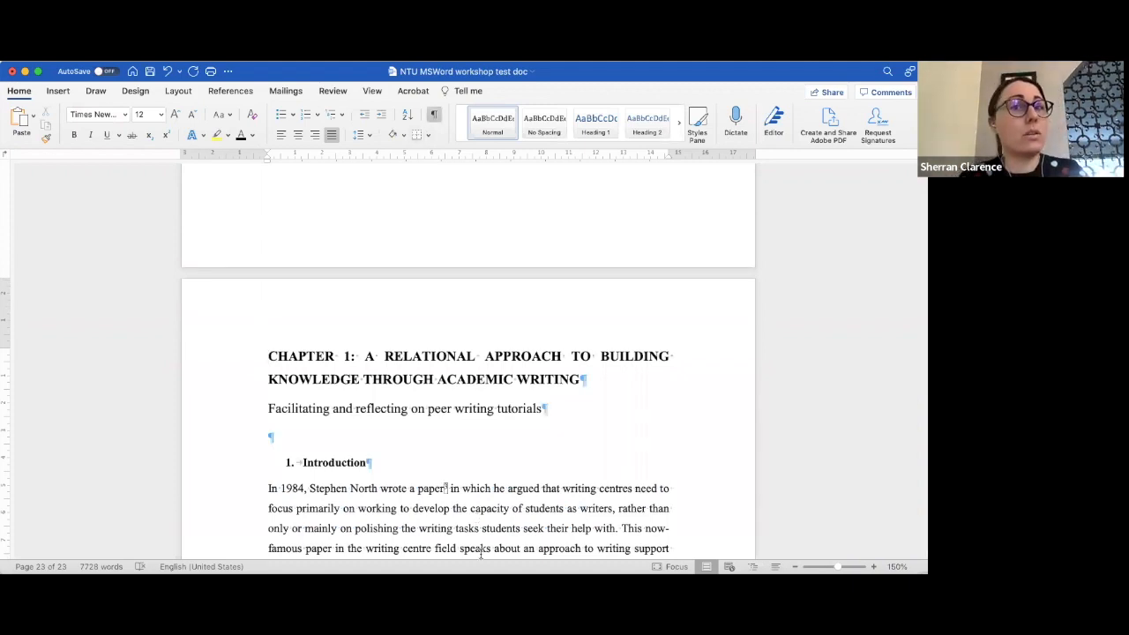
- Scroll back through the document to review the chapter's opening pages
scroll(481, 553, up, 1)
scroll(480, 554, up, 10)
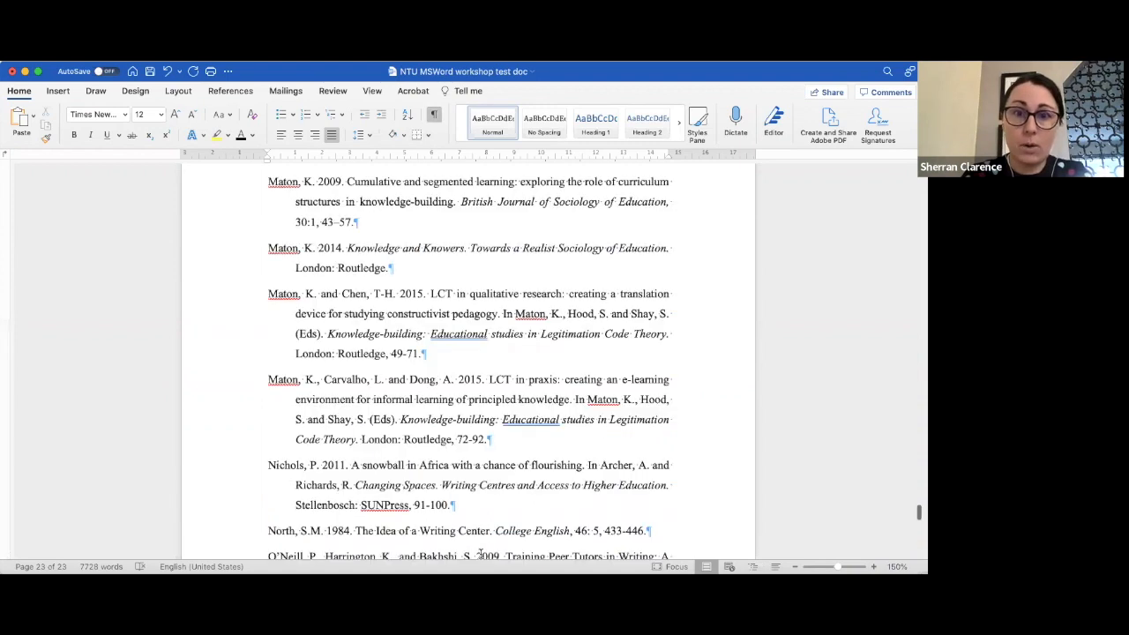
scroll(480, 554, up, 10)
scroll(481, 554, up, 5)
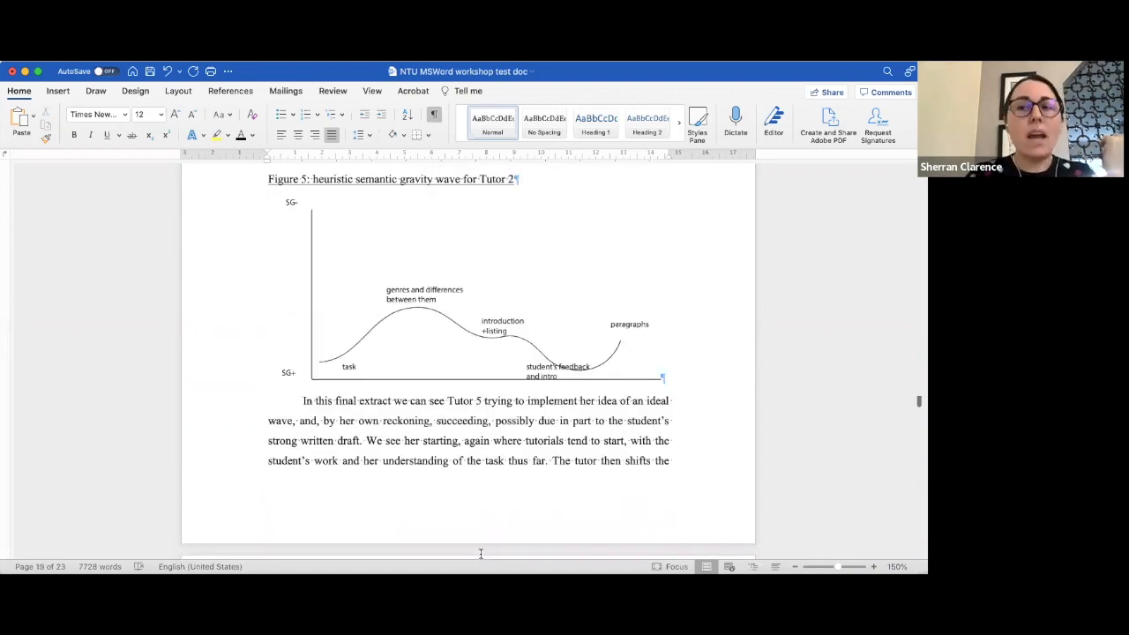
scroll(481, 553, up, 20)
scroll(481, 553, up, 10)
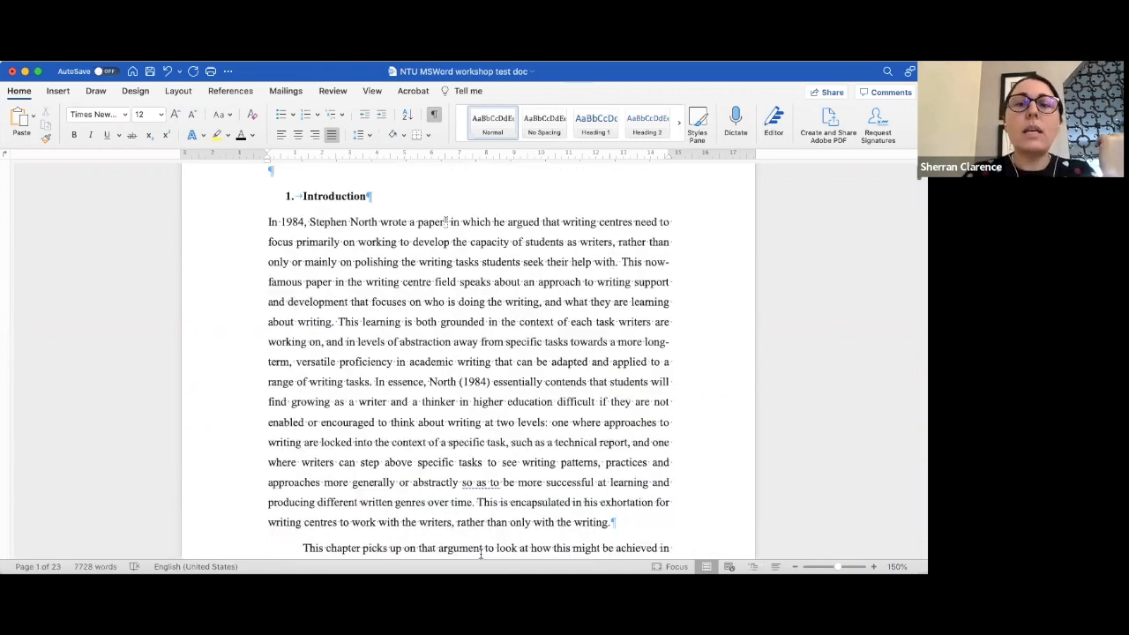
scroll(481, 552, down, 10)
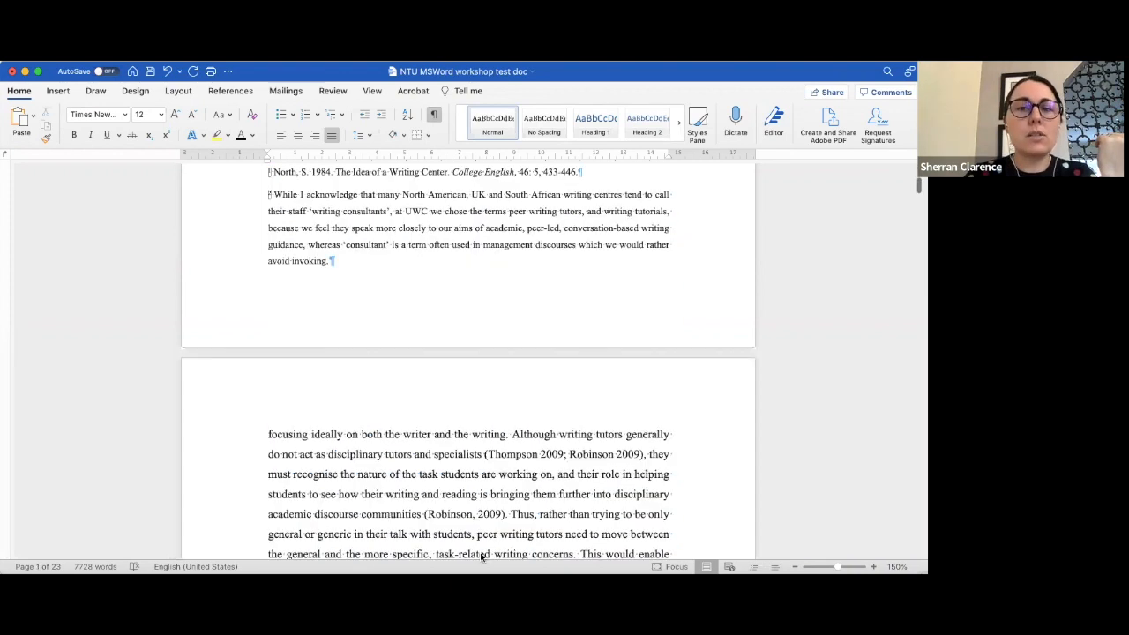
scroll(479, 552, down, 5)
scroll(480, 552, down, 5)
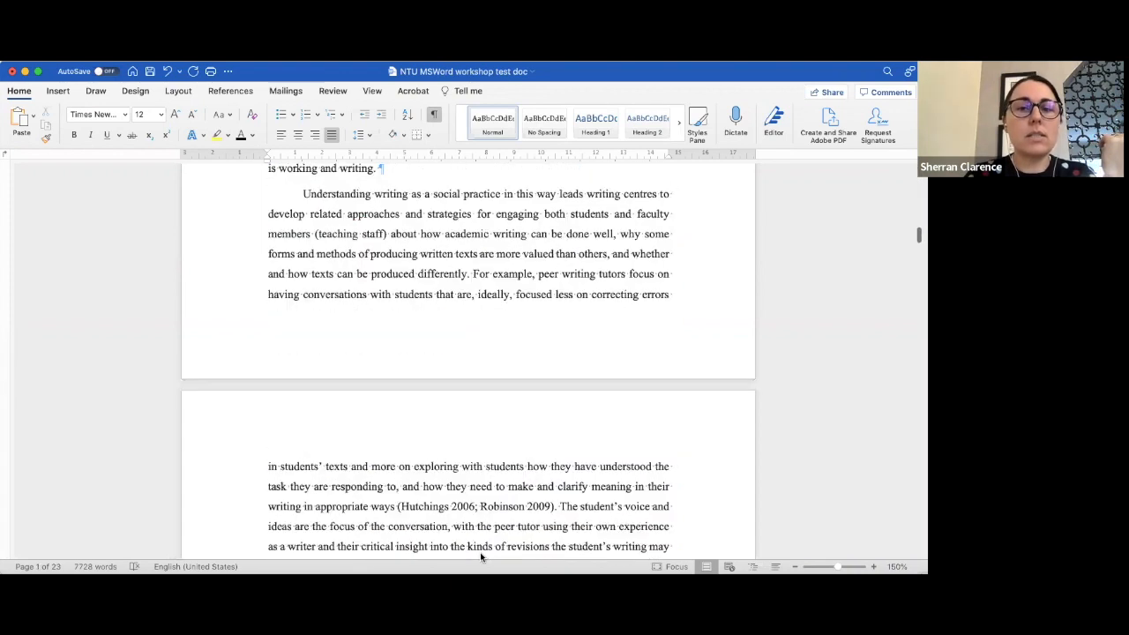
scroll(337, 400, down, 2)
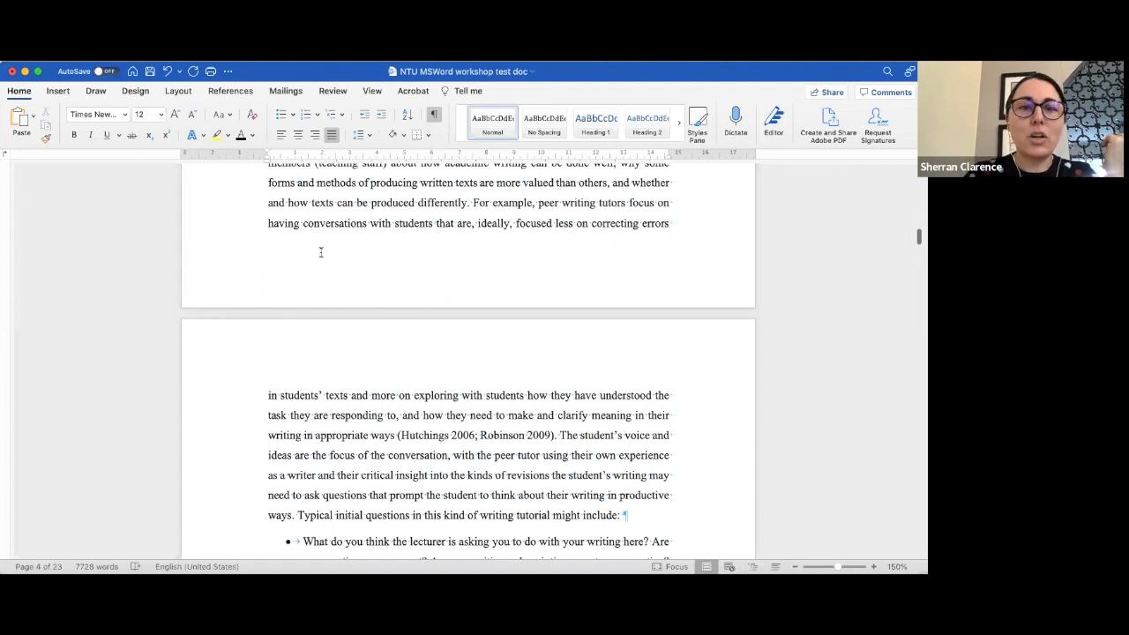
- Insert a page break before the paragraph beginning 'Understanding writing as a social practice'
scroll(299, 331, up, 5)
click(300, 332)
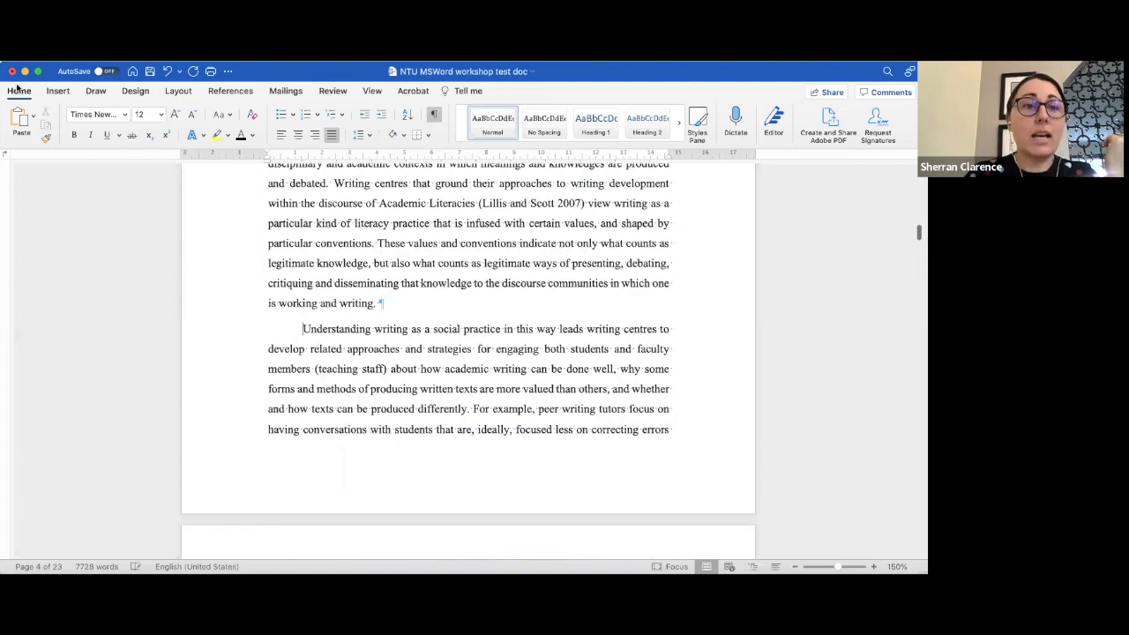
double_click(56, 92)
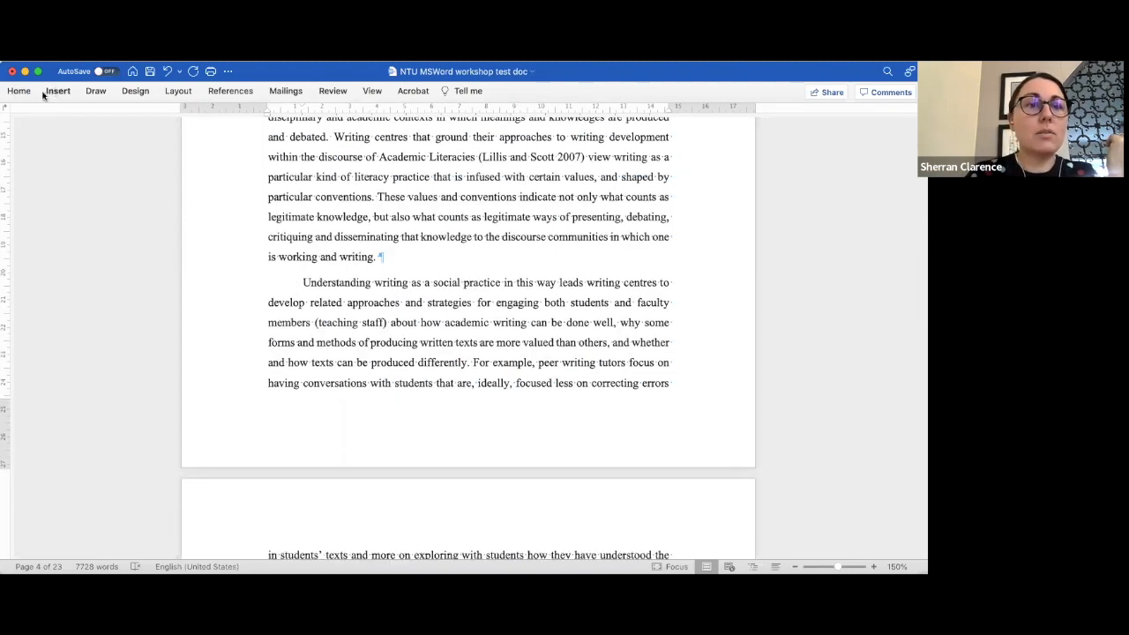
click(36, 139)
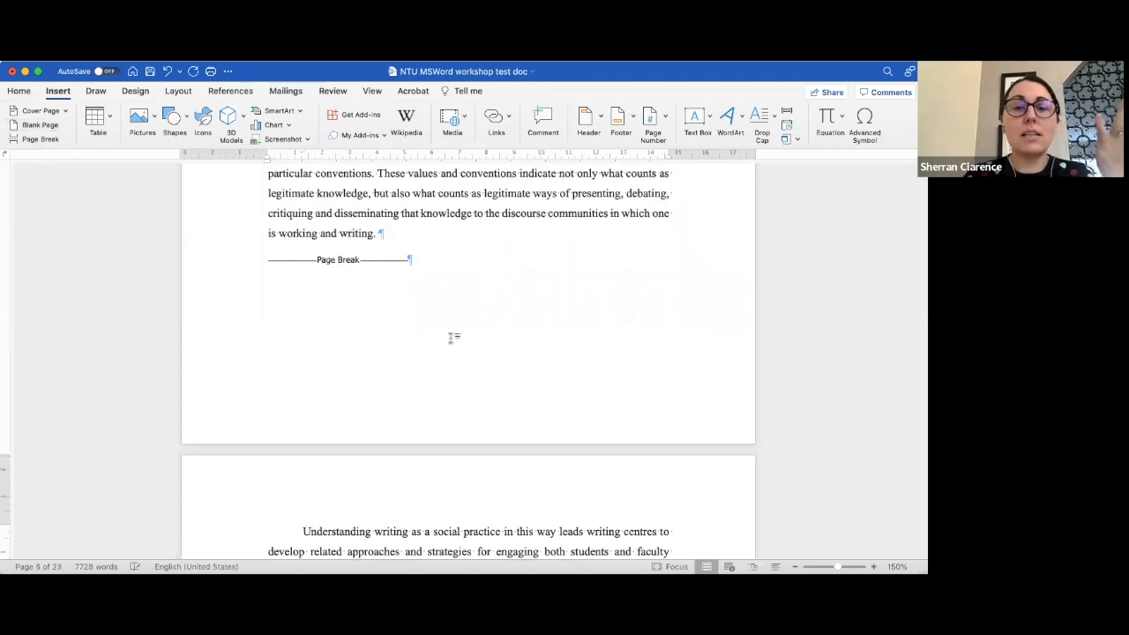
scroll(451, 336, up, 1)
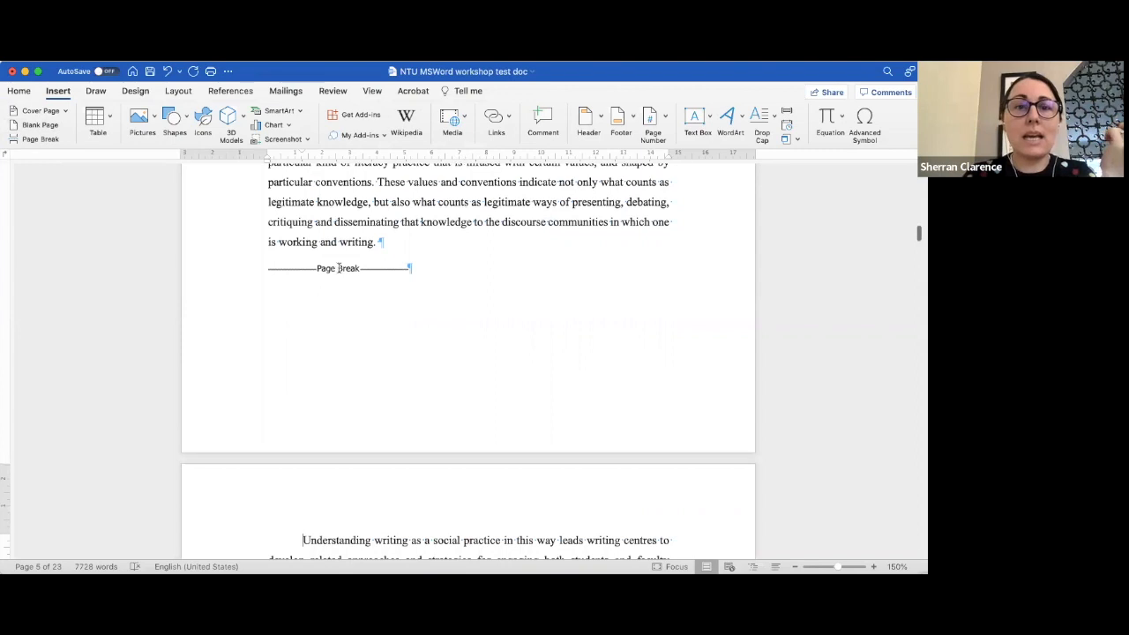
- Delete the page break before the 'Understanding writing as a social practice' paragraph
click(340, 268)
click(290, 268)
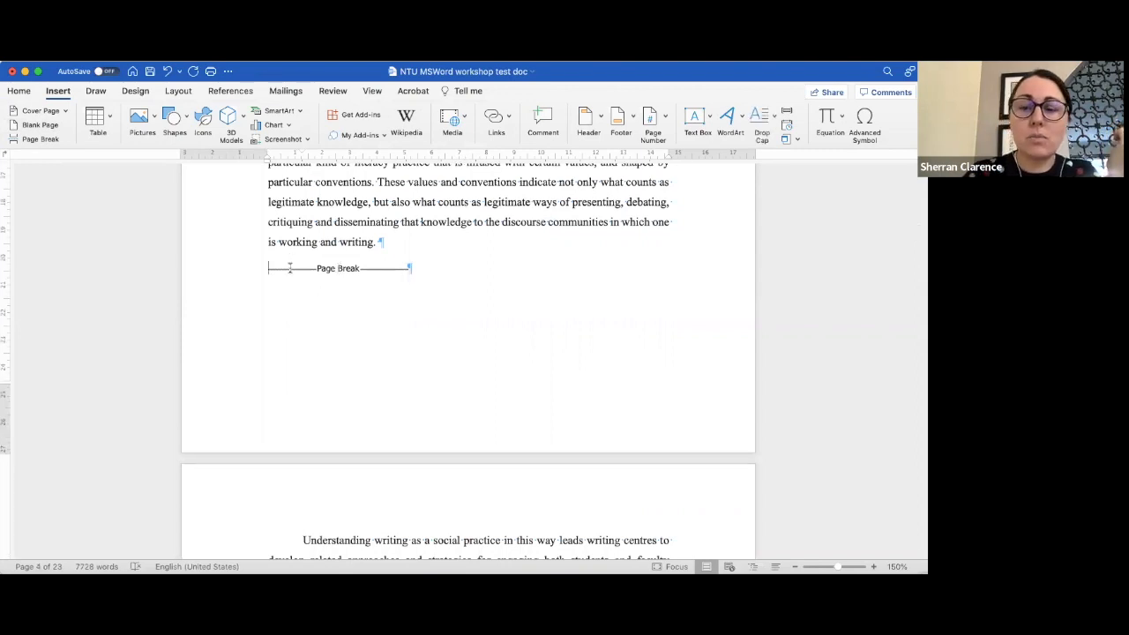
key(Delete)
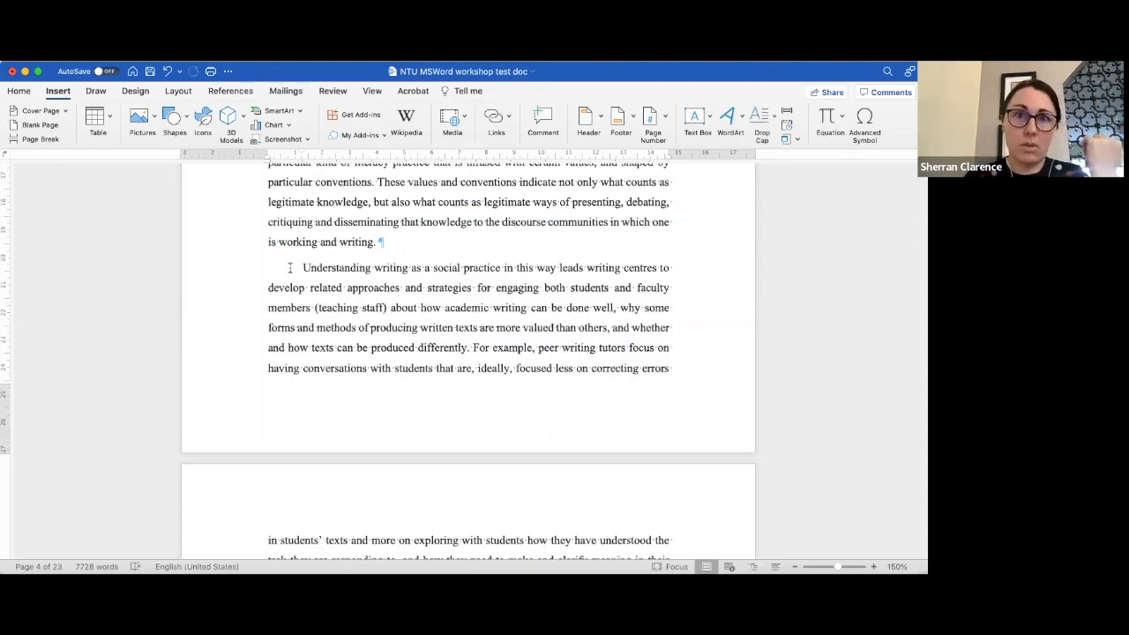